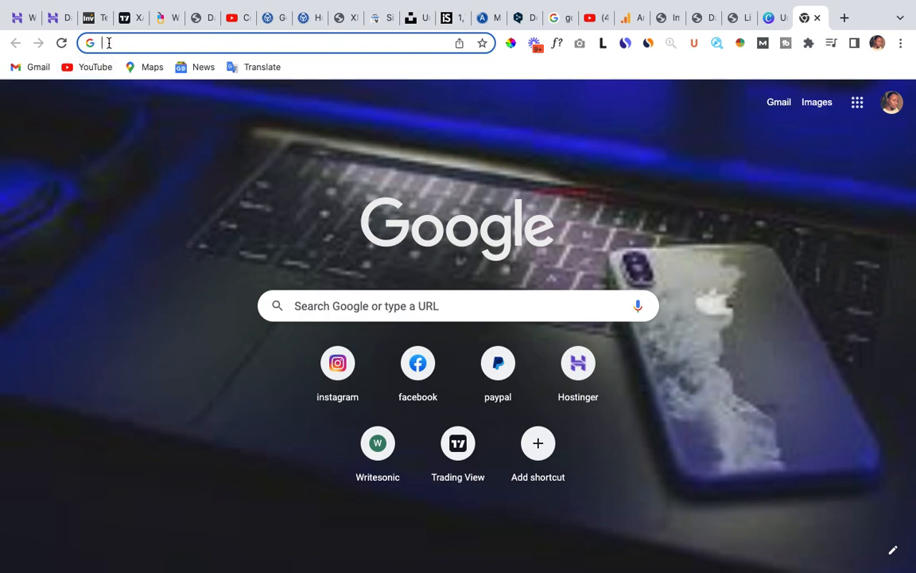
Open canva.com and dismiss the Privacy Policy update notice on the home page.
text(canv)
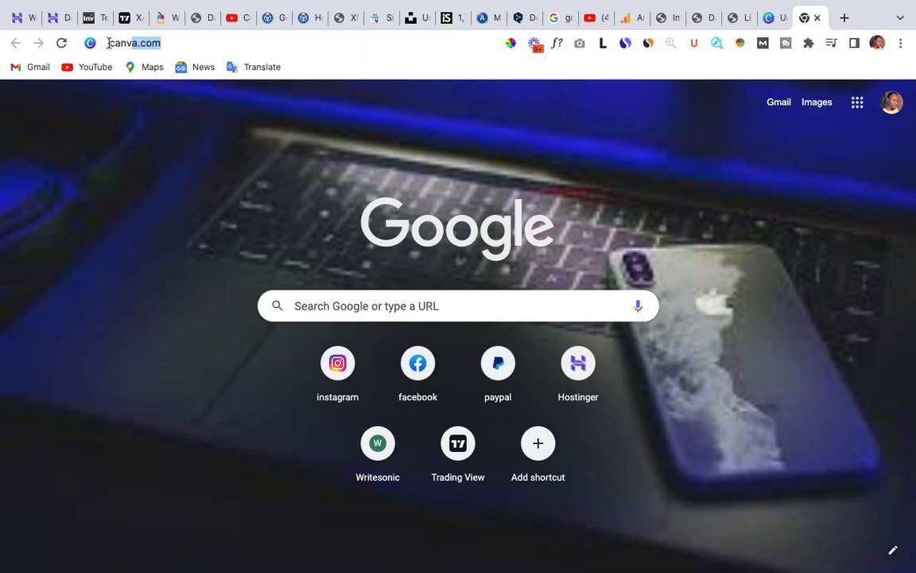
text(a)
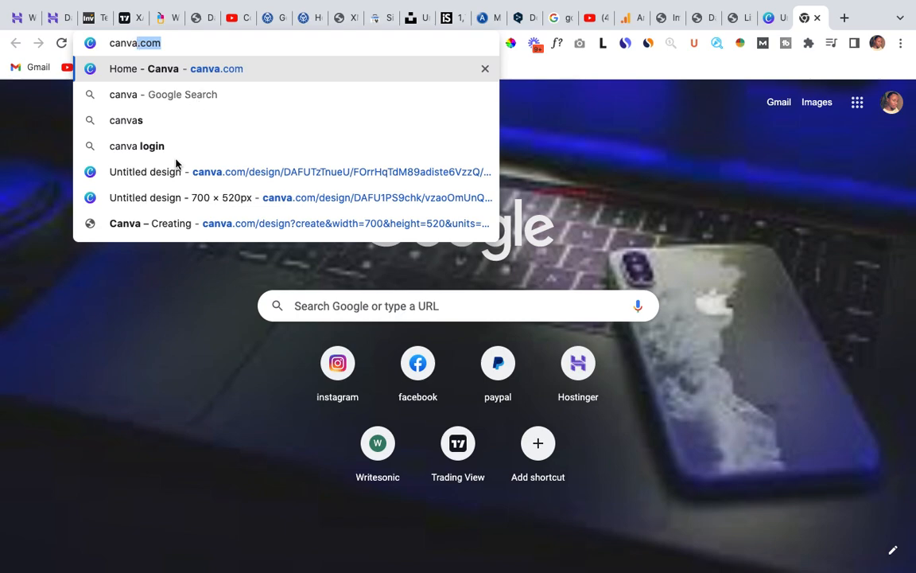
key(Return)
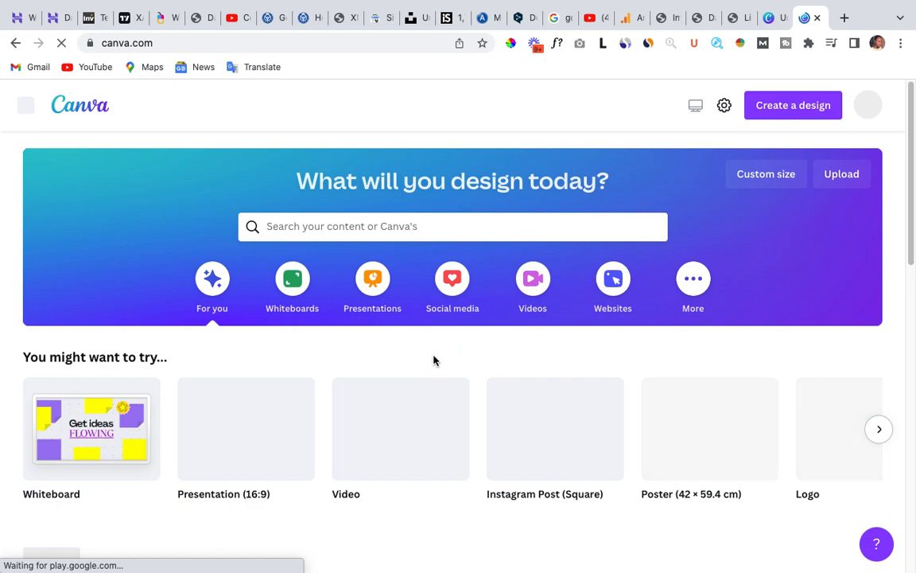
scroll(427, 333, down, 1)
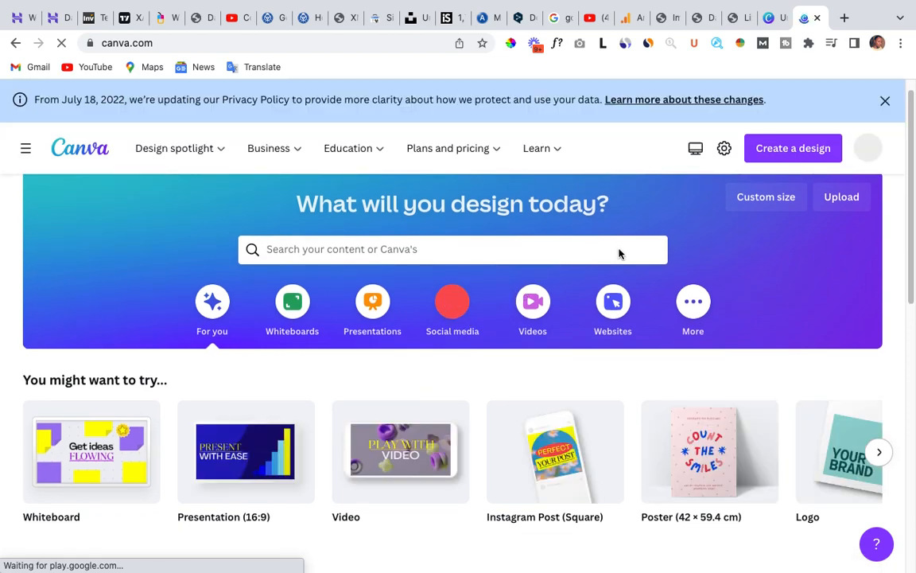
click(885, 102)
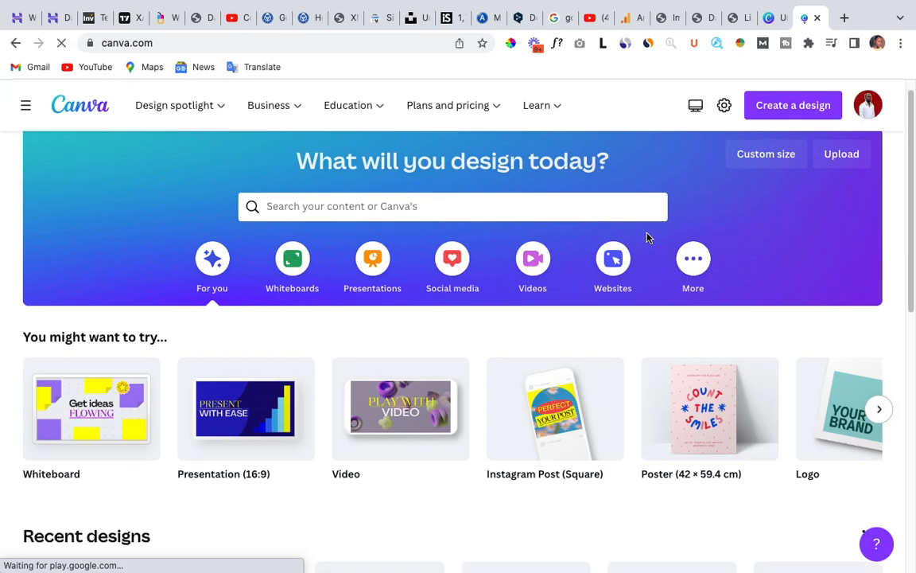
Look through the recent designs on the Canva home page and their pixel sizes.
scroll(496, 318, down, 5)
scroll(502, 353, down, 5)
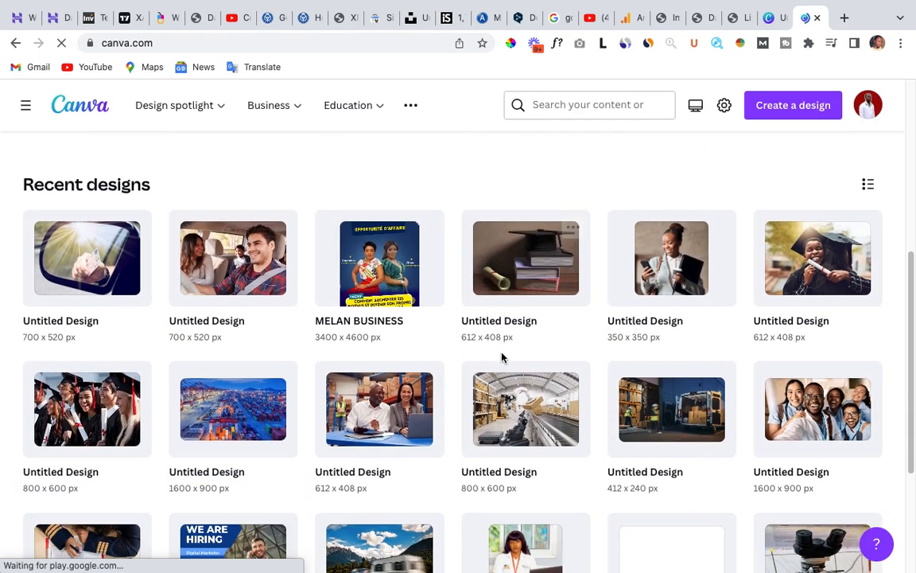
scroll(507, 340, up, 1)
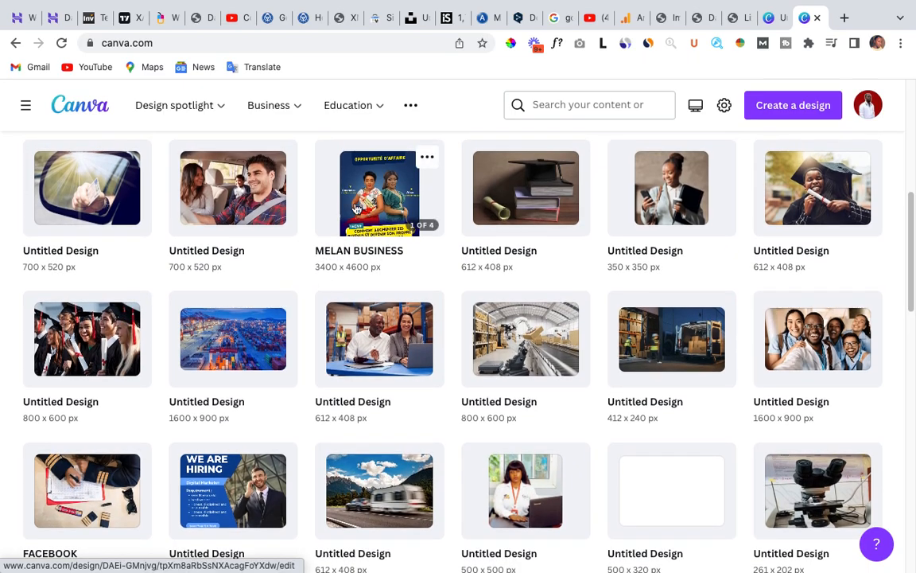
scroll(418, 354, down, 3)
scroll(429, 371, down, 12)
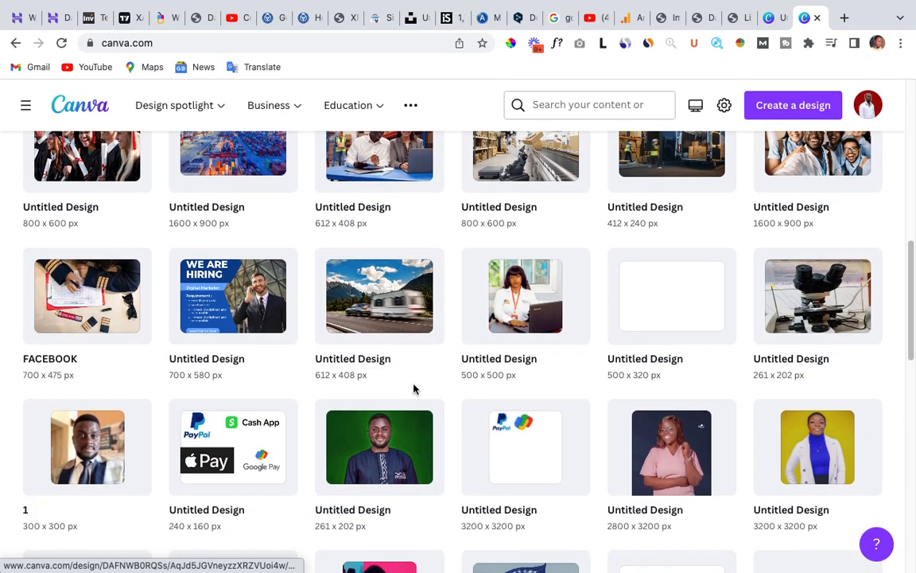
scroll(454, 411, down, 5)
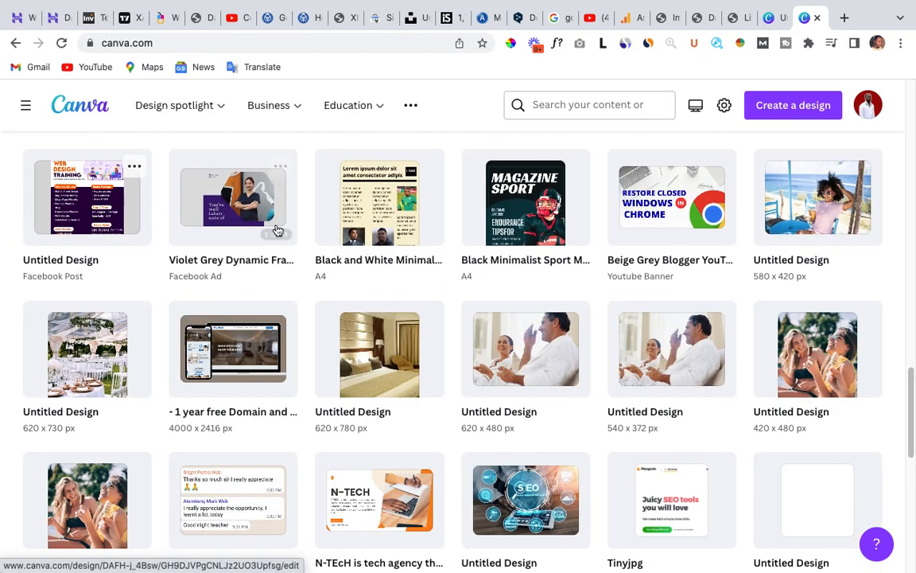
scroll(491, 430, down, 2)
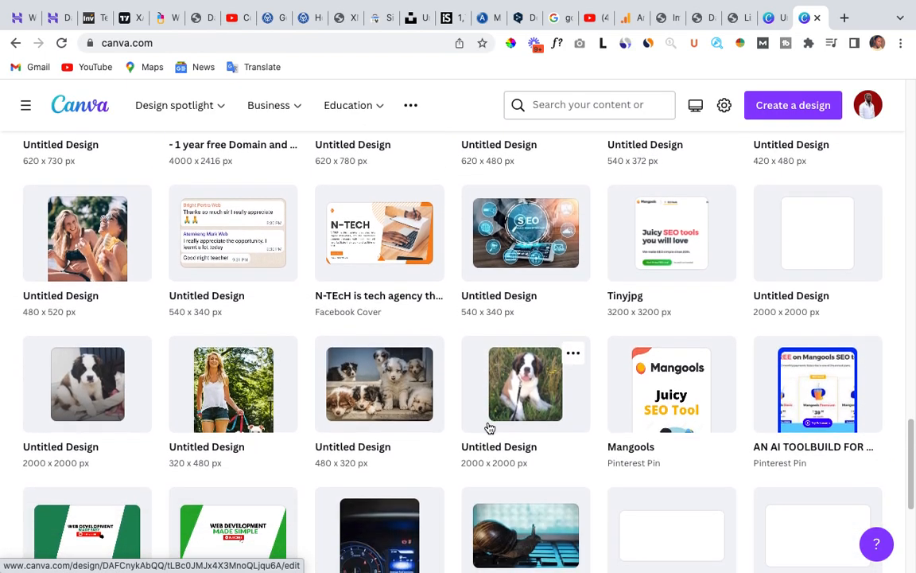
scroll(489, 387, up, 8)
scroll(488, 386, up, 15)
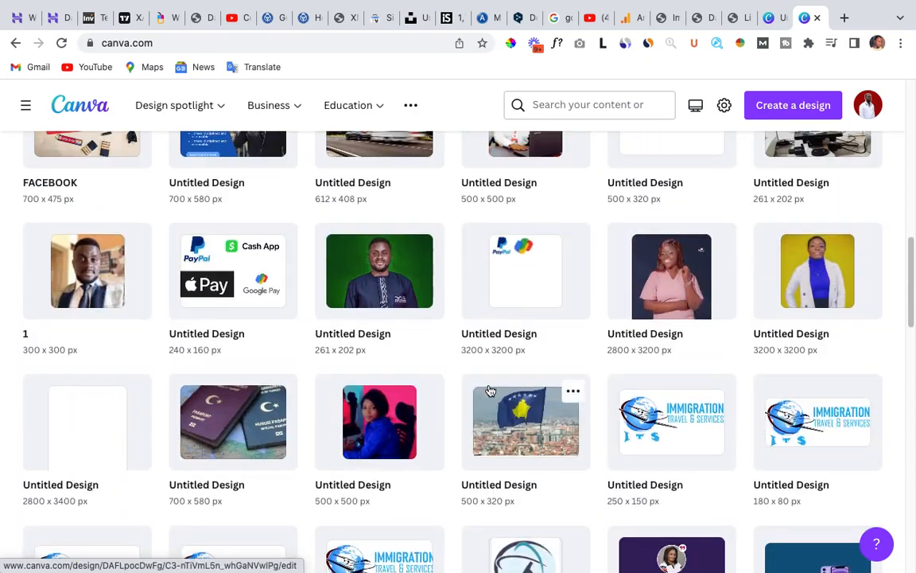
scroll(462, 359, down, 2)
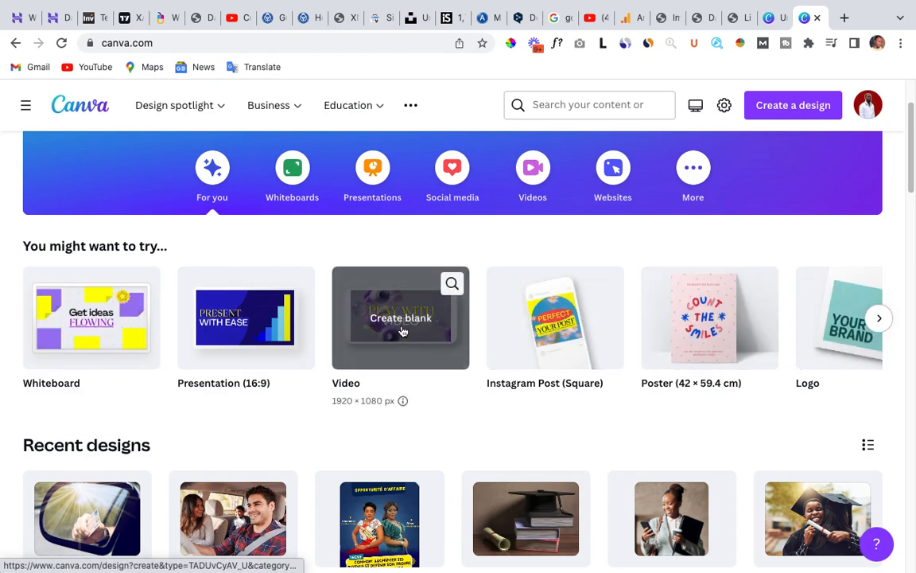
scroll(490, 292, up, 1)
scroll(493, 294, up, 2)
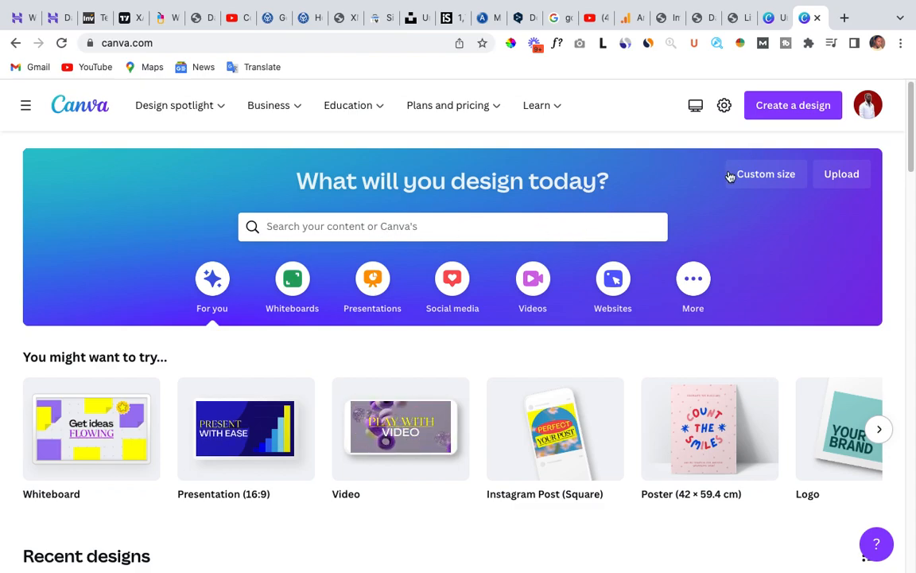
Open the list for creating a design and review the suggested design types and custom size option.
click(795, 106)
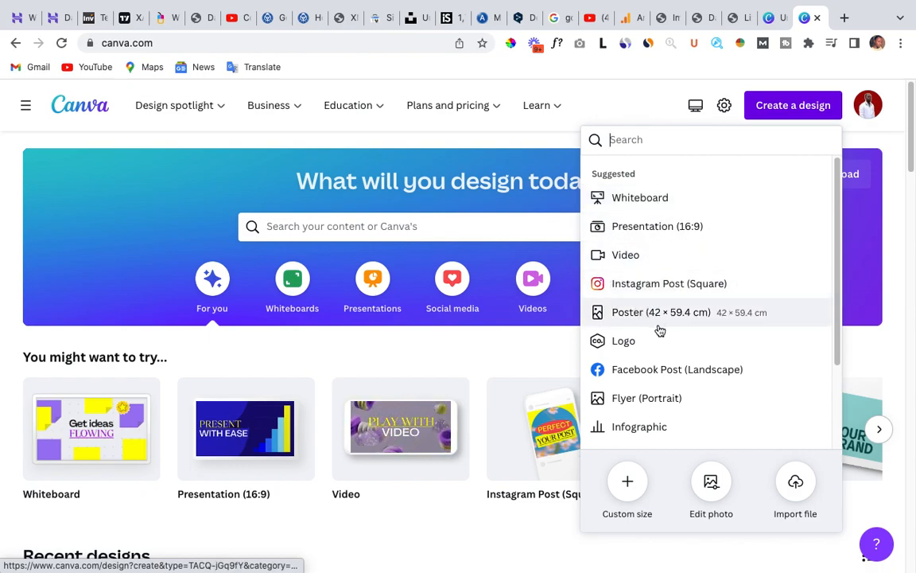
scroll(660, 330, down, 2)
scroll(656, 322, down, 2)
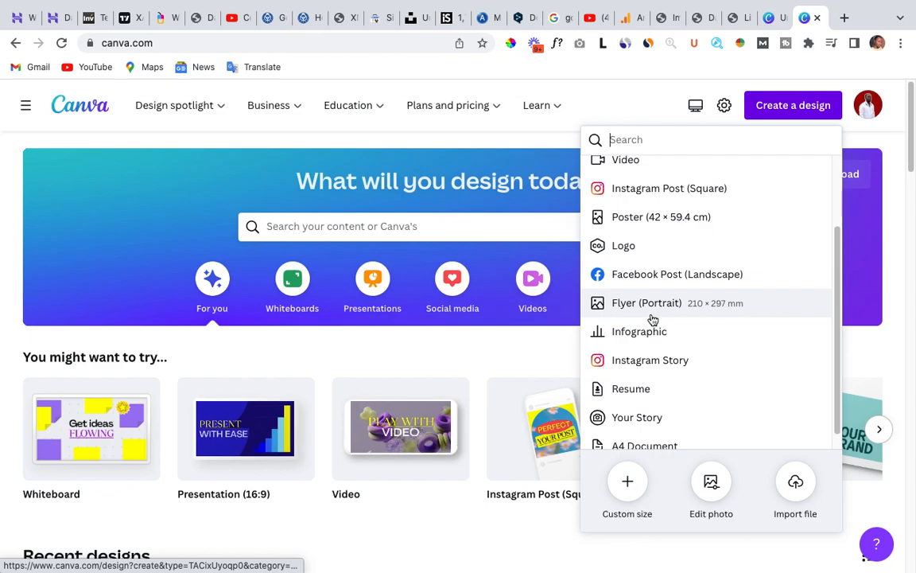
scroll(662, 342, up, 3)
scroll(665, 328, down, 1)
scroll(664, 326, up, 1)
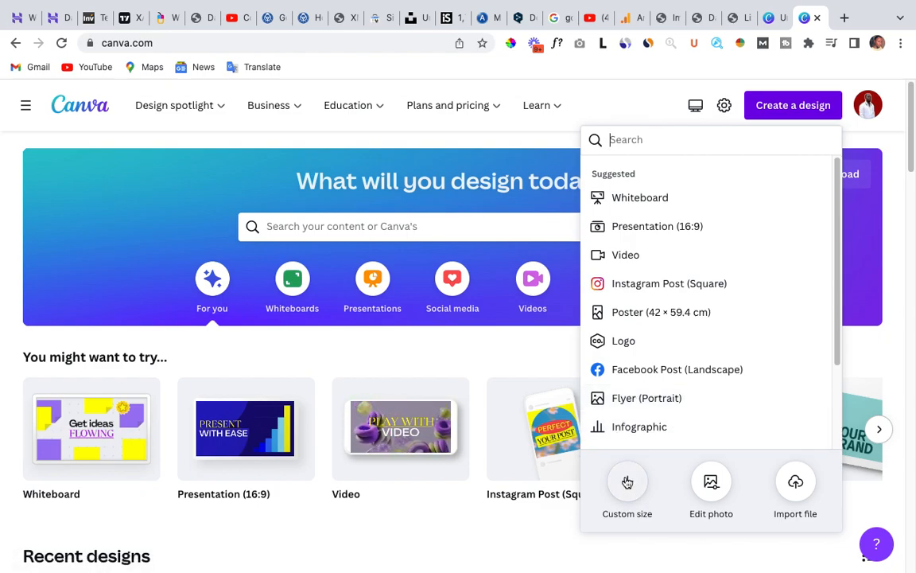
Switch to the open Lizenzbasis website and examine the background image of the home page's hero section.
click(733, 17)
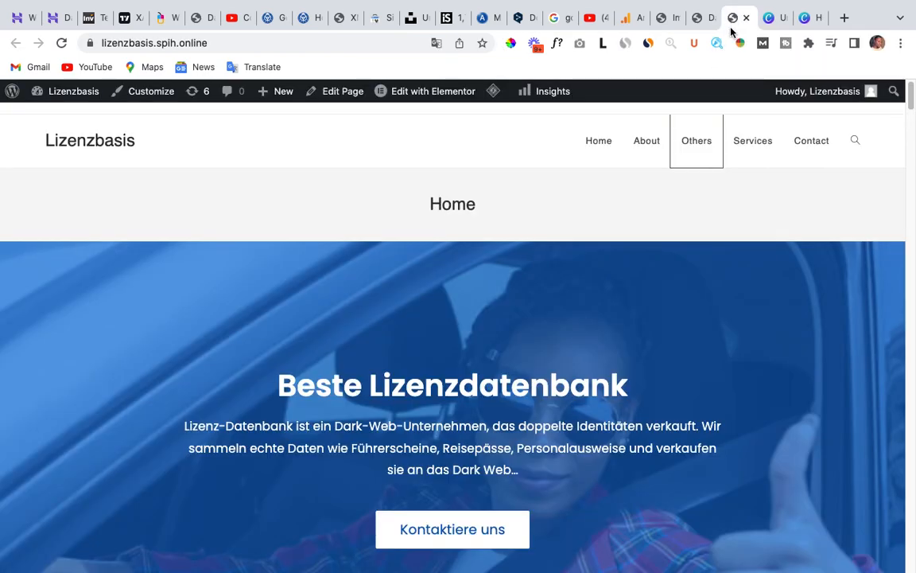
scroll(398, 358, down, 3)
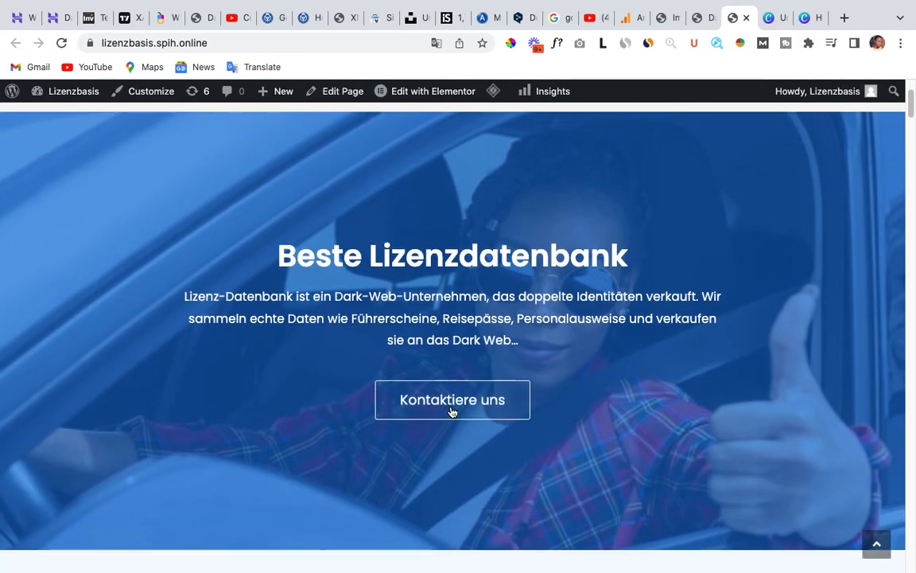
scroll(445, 398, down, 3)
scroll(441, 370, up, 3)
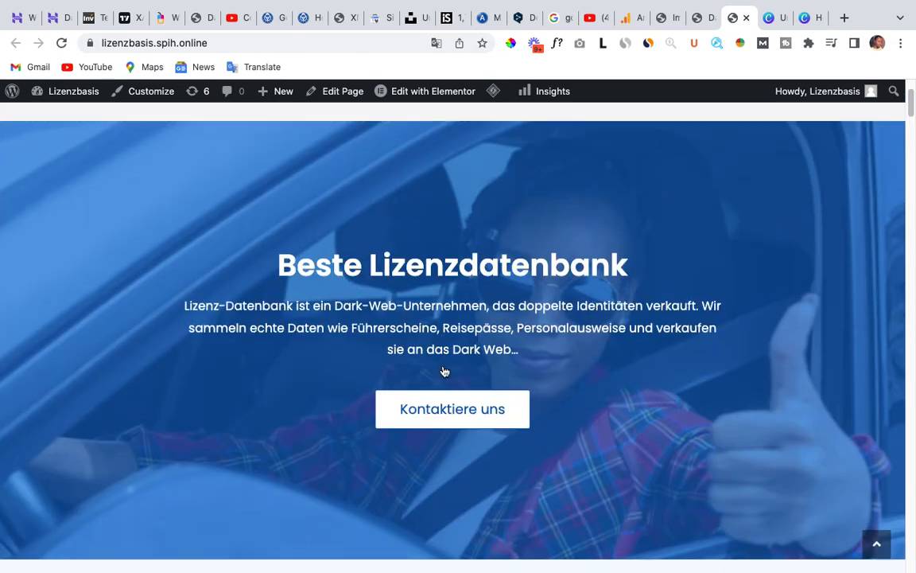
scroll(445, 371, down, 3)
scroll(247, 326, up, 2)
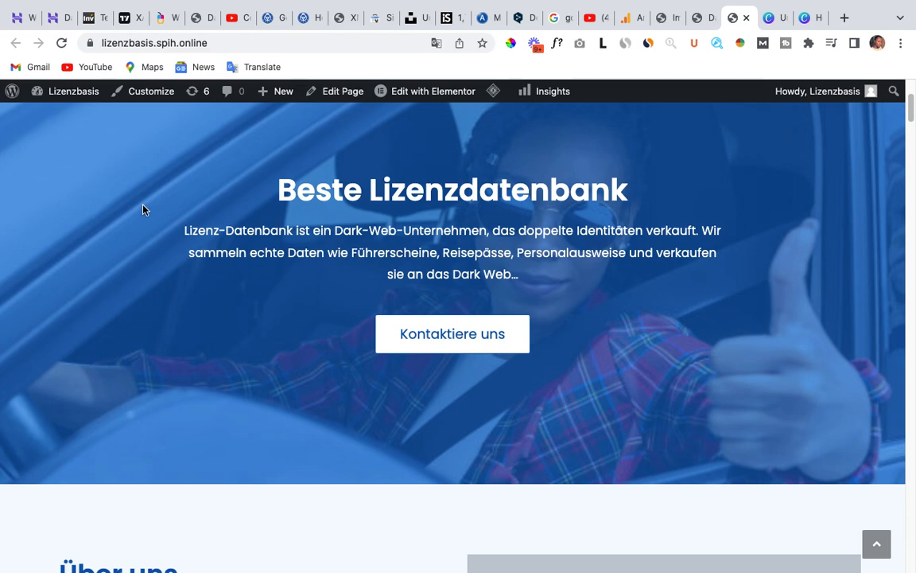
scroll(233, 321, down, 1)
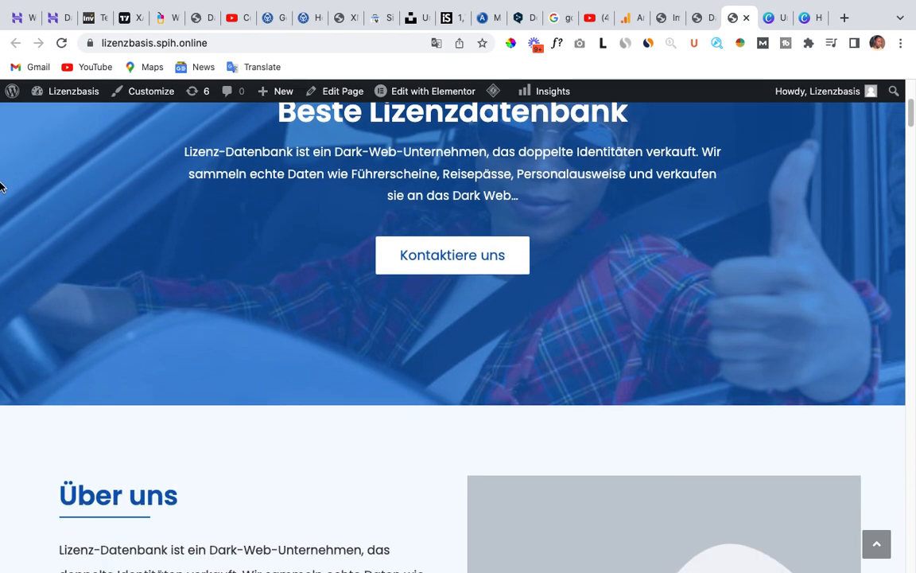
scroll(218, 244, up, 1)
scroll(636, 244, up, 1)
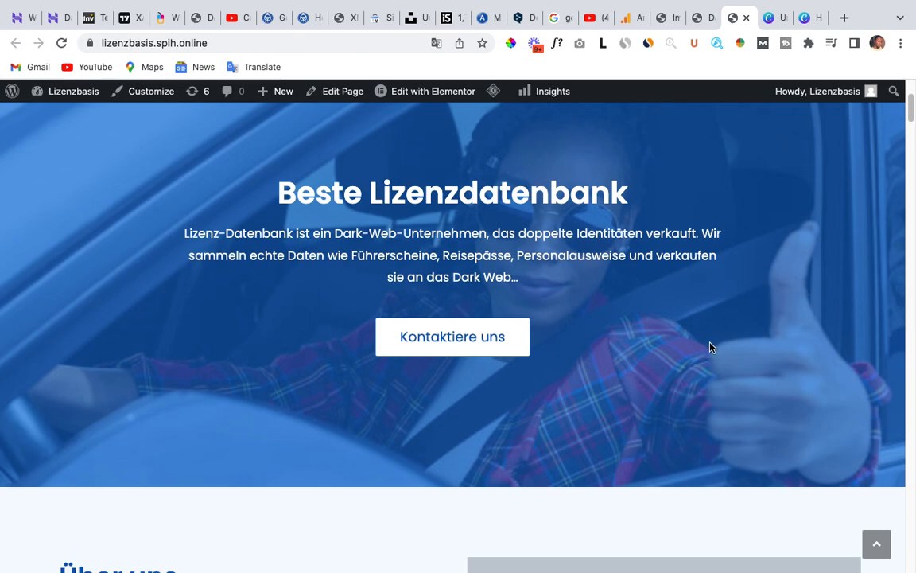
Examine the image placeholder beside the "Über uns" text and compare it with the hero section above.
scroll(514, 368, down, 5)
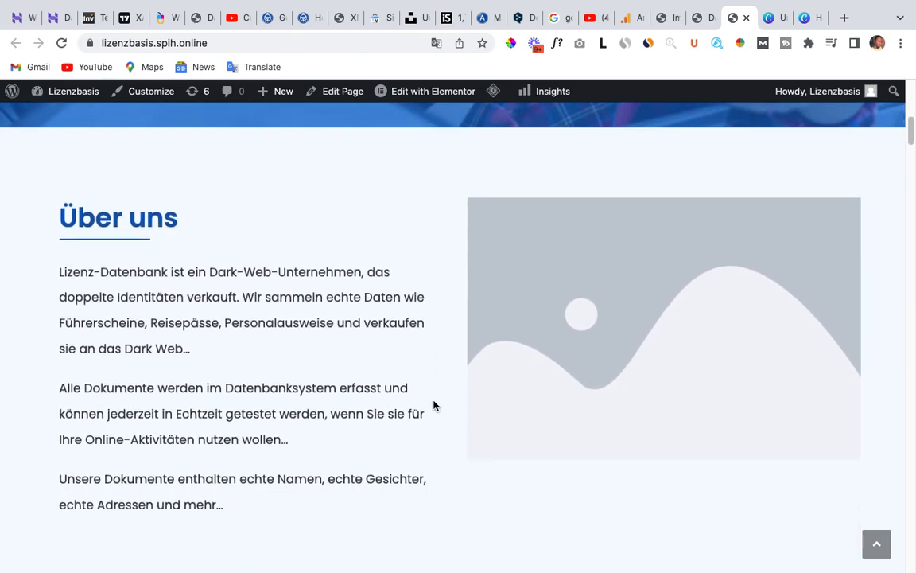
scroll(64, 246, down, 1)
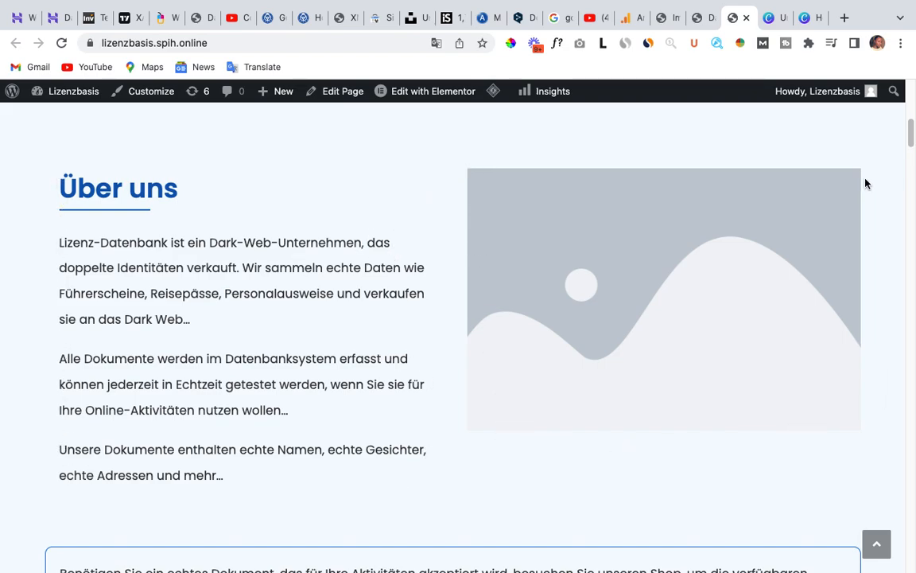
scroll(364, 380, down, 3)
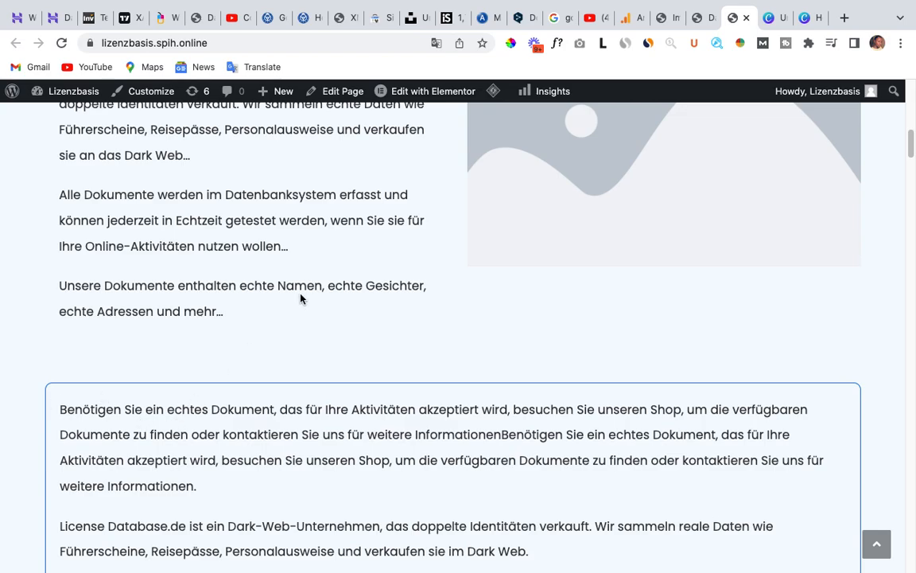
scroll(300, 298, up, 3)
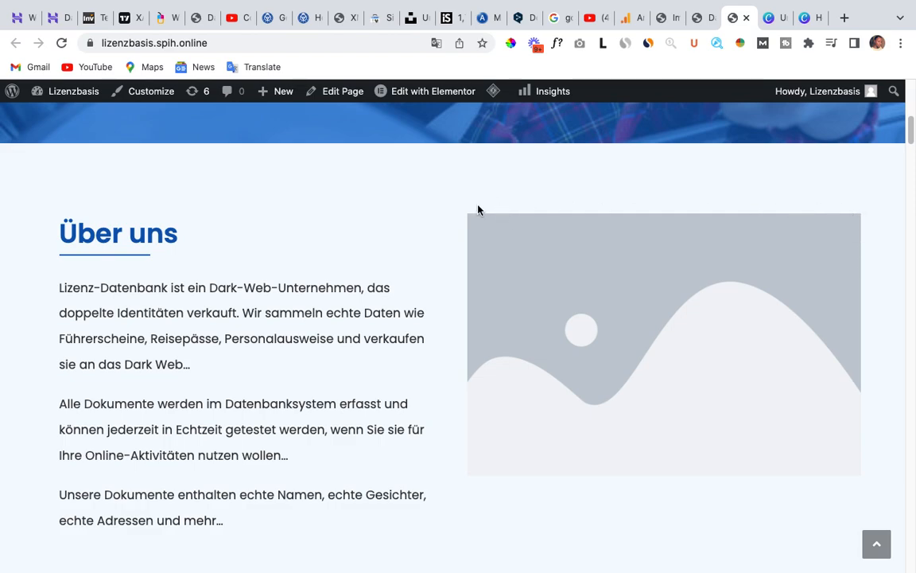
scroll(478, 210, up, 2)
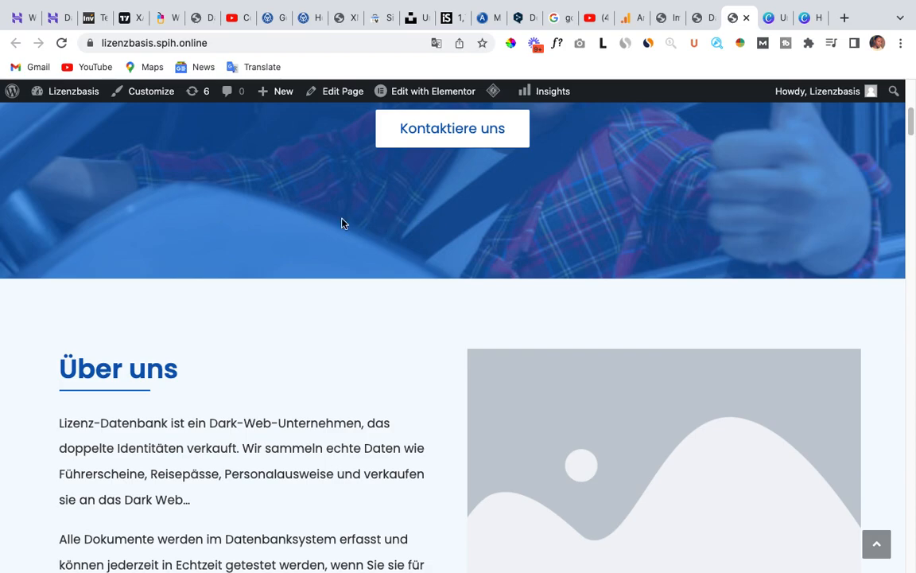
scroll(603, 300, down, 3)
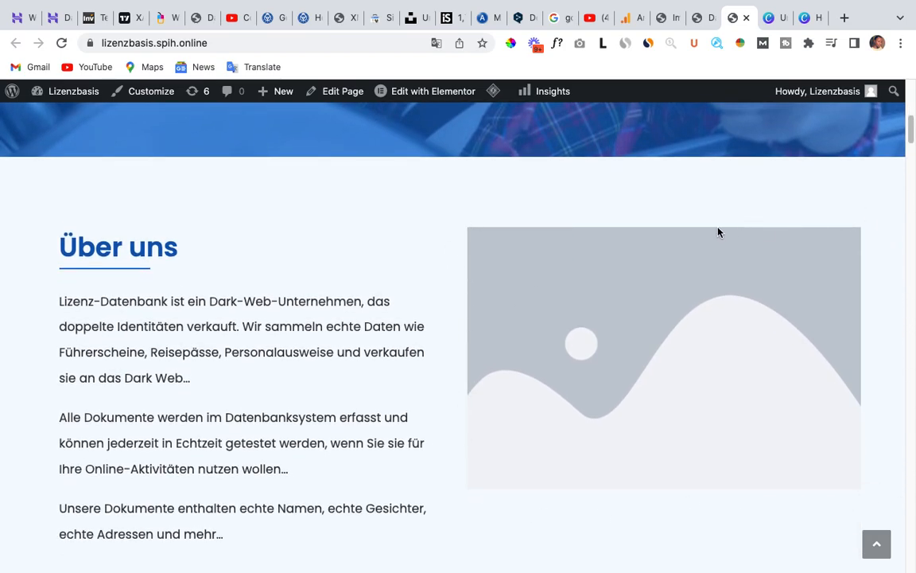
scroll(517, 325, down, 2)
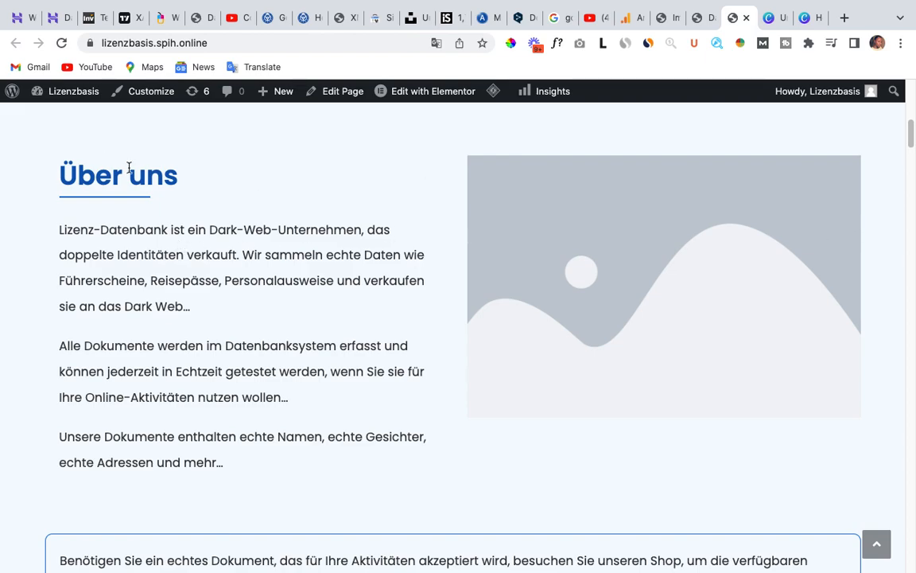
scroll(122, 209, up, 1)
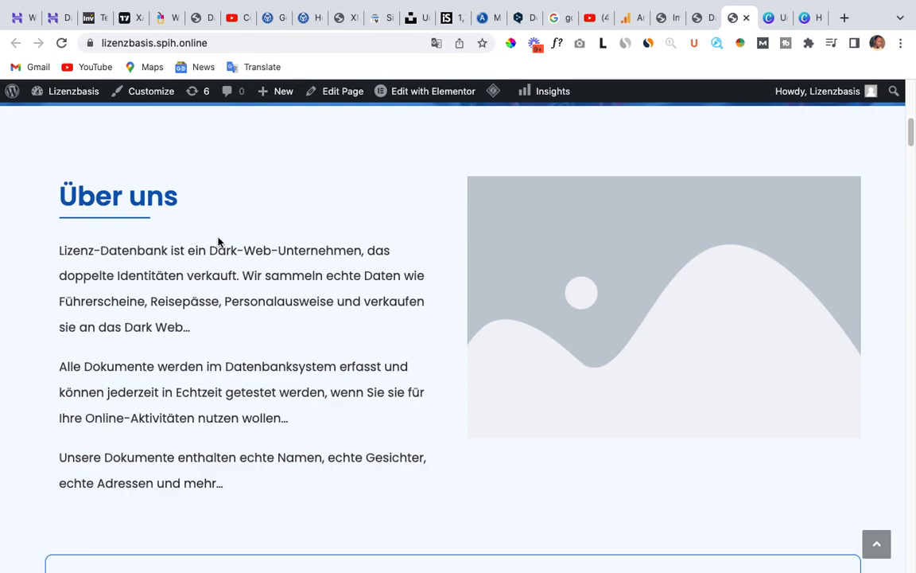
scroll(347, 258, up, 1)
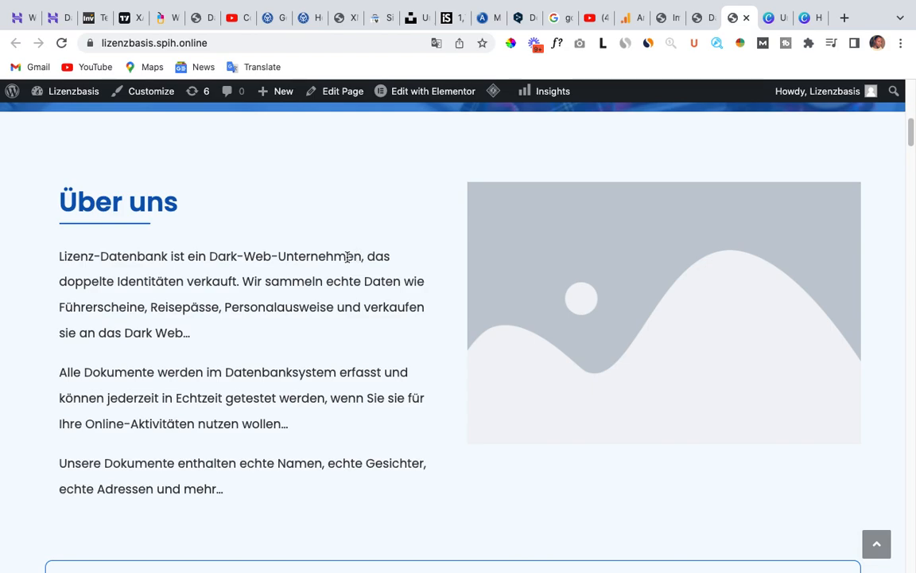
scroll(457, 217, up, 10)
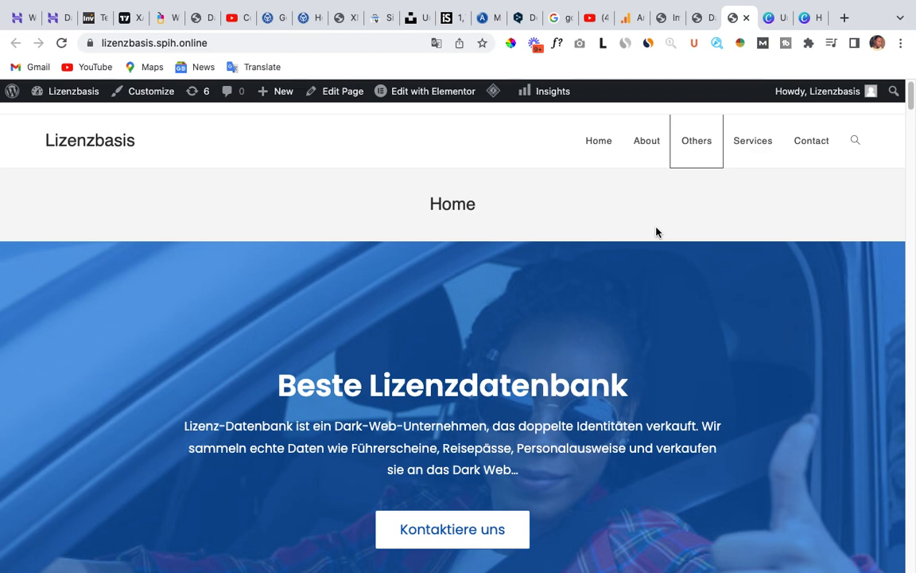
scroll(630, 302, down, 1)
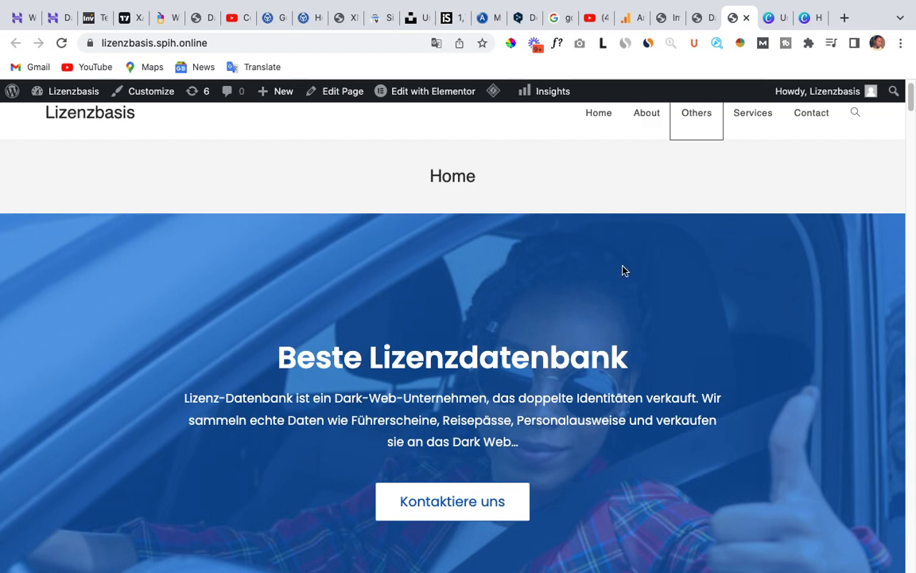
scroll(622, 312, down, 1)
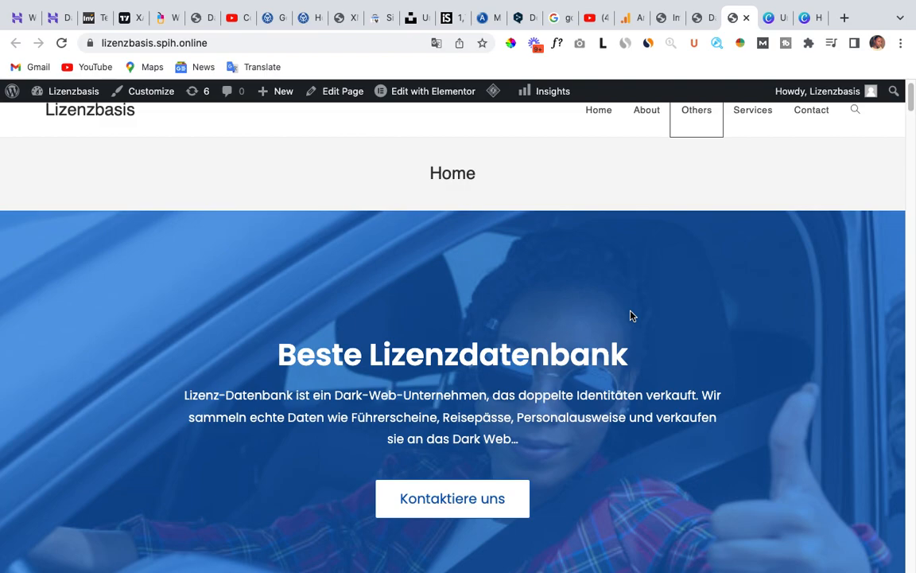
scroll(630, 316, down, 6)
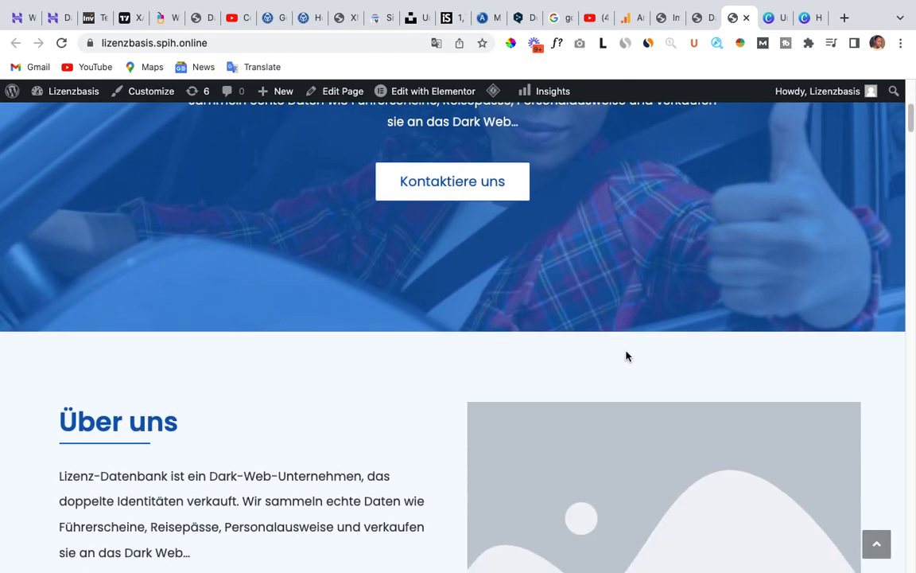
Examine the "Über uns" section's image placeholder and compare its size with the hero section above.
scroll(625, 357, down, 1)
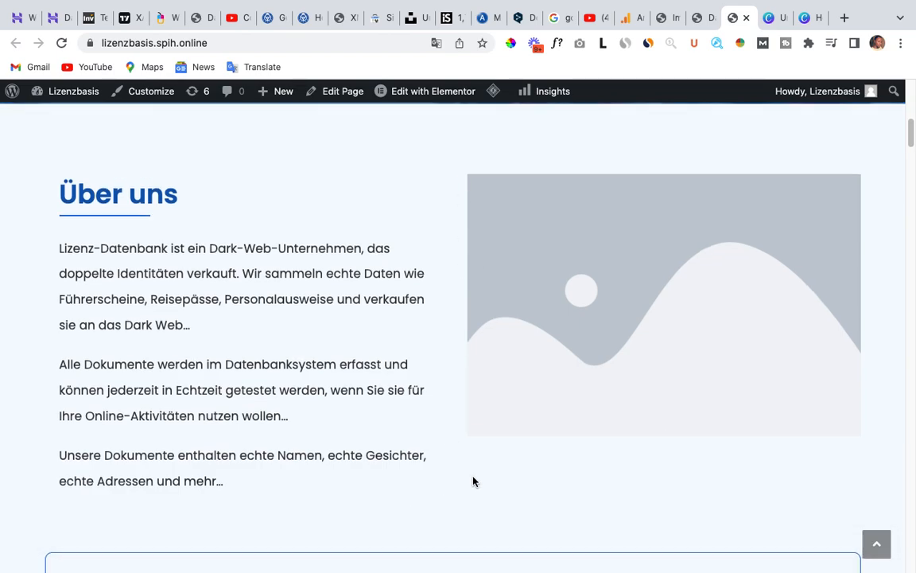
scroll(472, 481, down, 1)
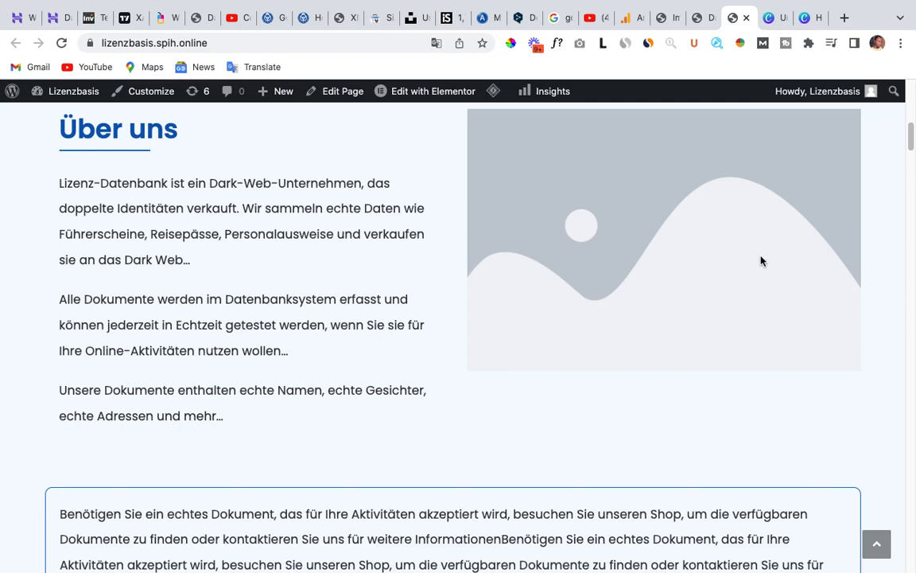
scroll(740, 278, up, 2)
scroll(684, 299, up, 2)
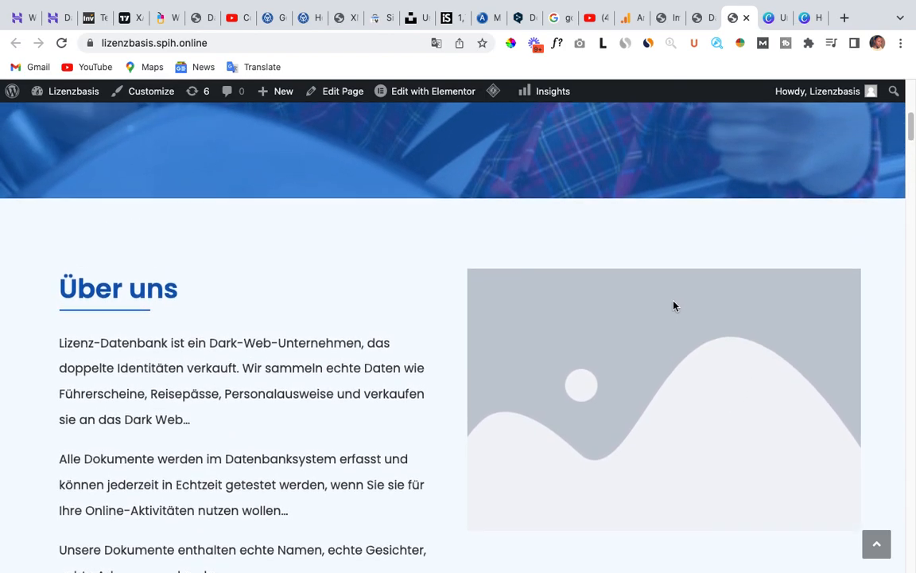
scroll(683, 299, up, 2)
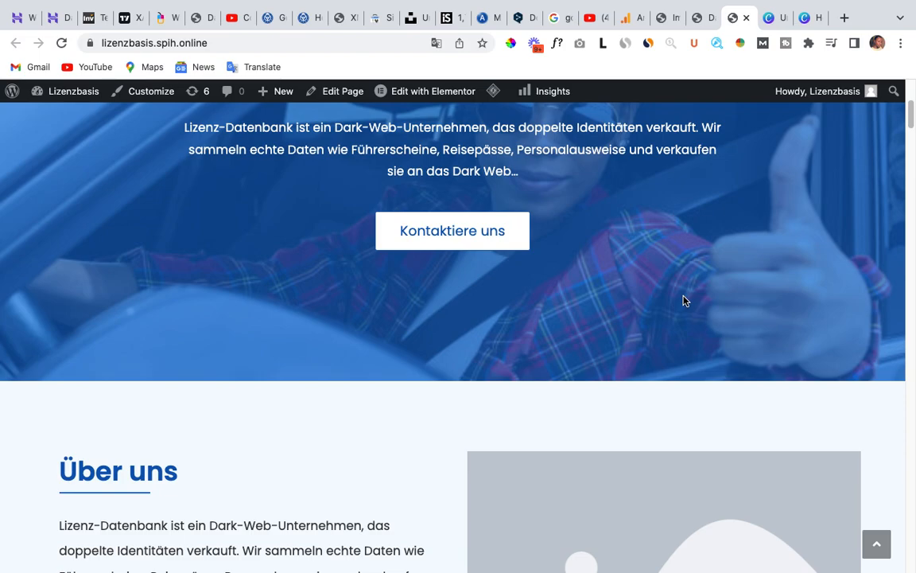
scroll(613, 327, up, 6)
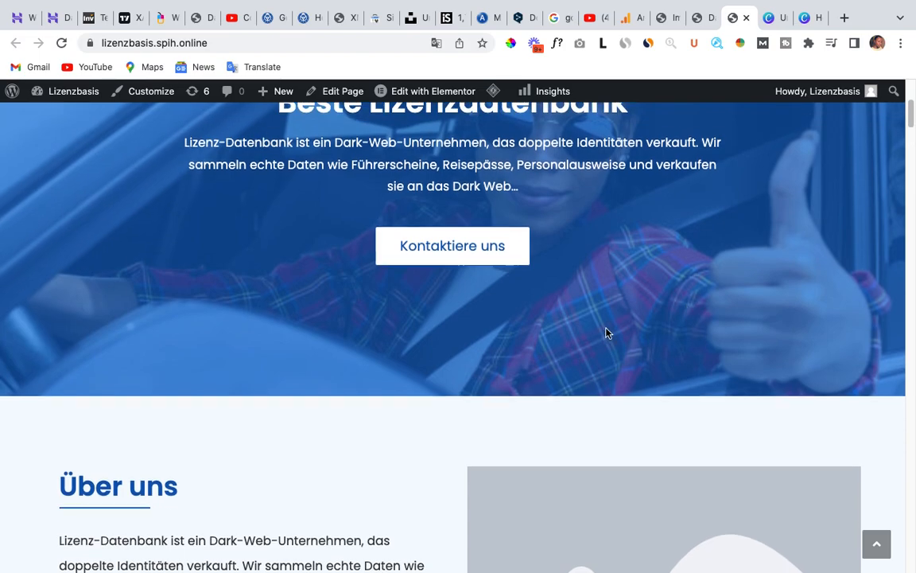
Switch back to the Canva home page and create a custom-size design 700 px wide and 520 px high.
click(806, 19)
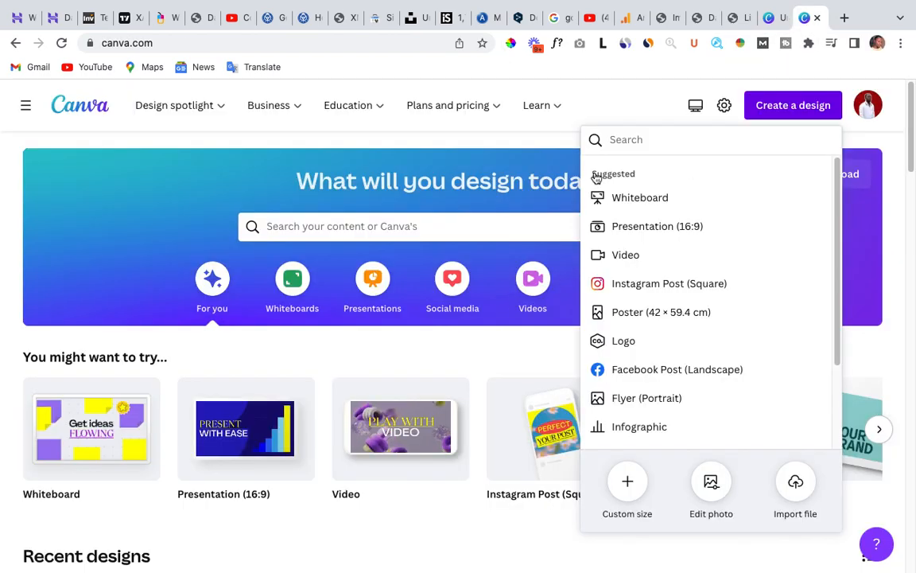
scroll(639, 334, down, 1)
scroll(641, 334, down, 2)
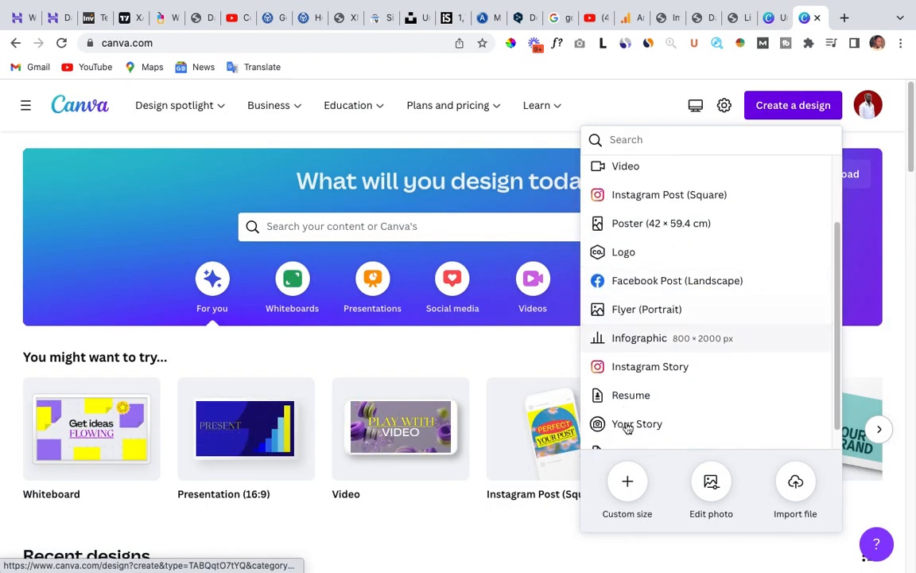
click(625, 485)
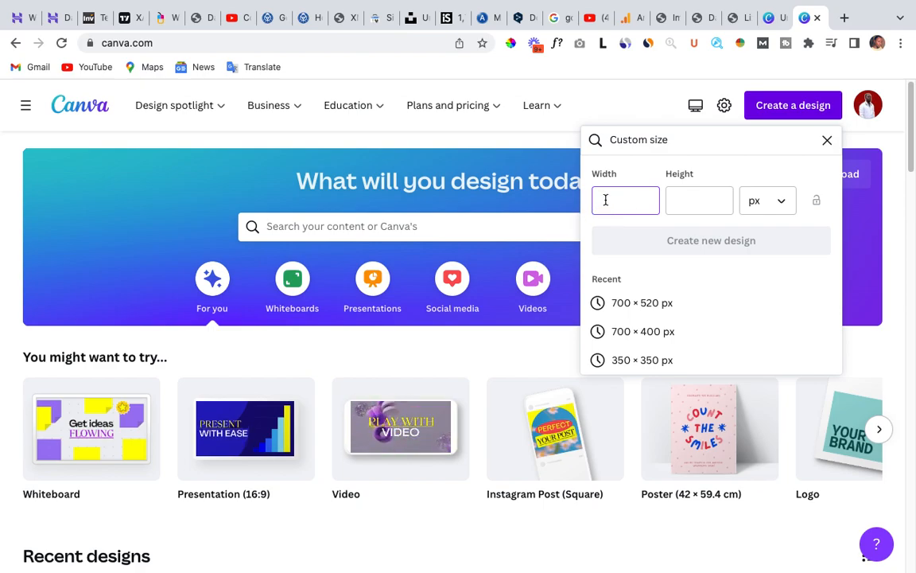
text(700)
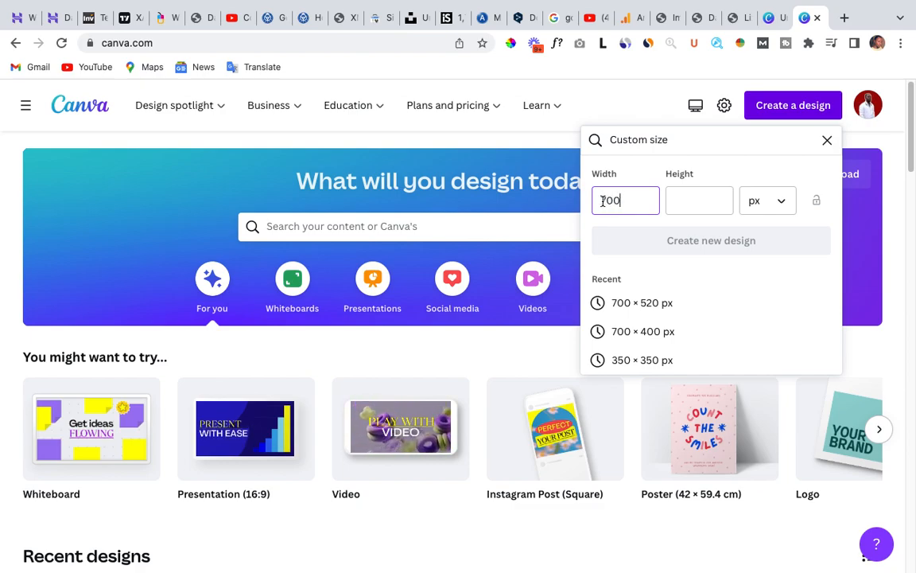
click(693, 199)
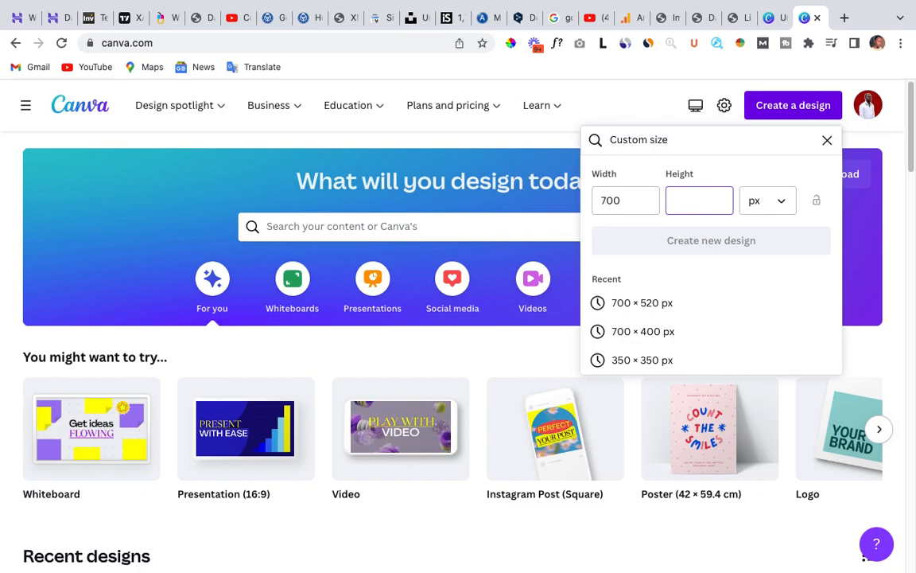
text(520)
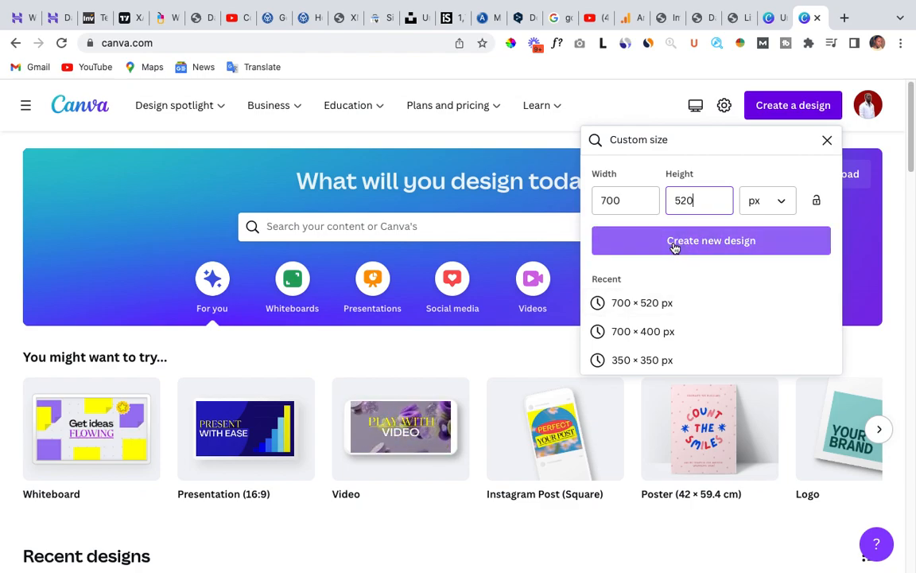
click(722, 240)
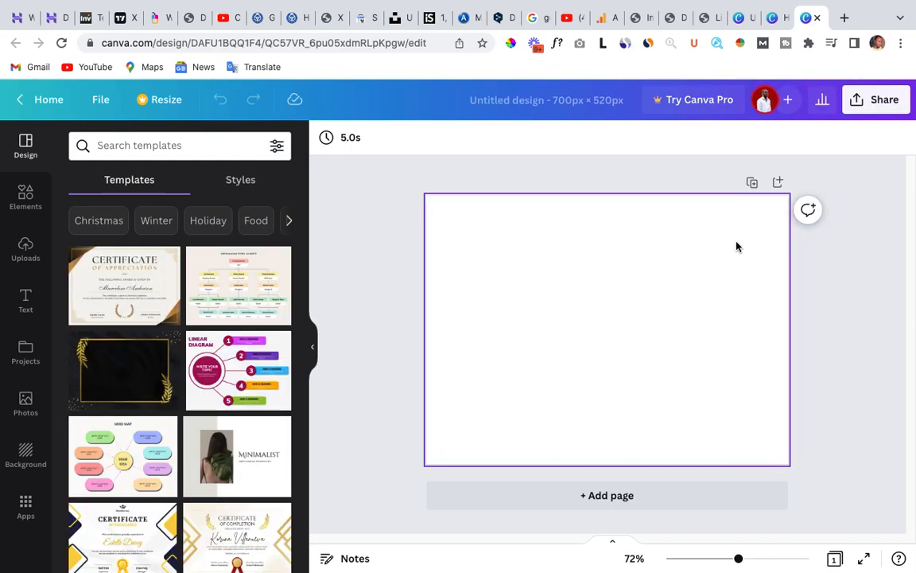
Look through the suggested templates and the previously uploaded images for the new design.
scroll(214, 437, down, 1)
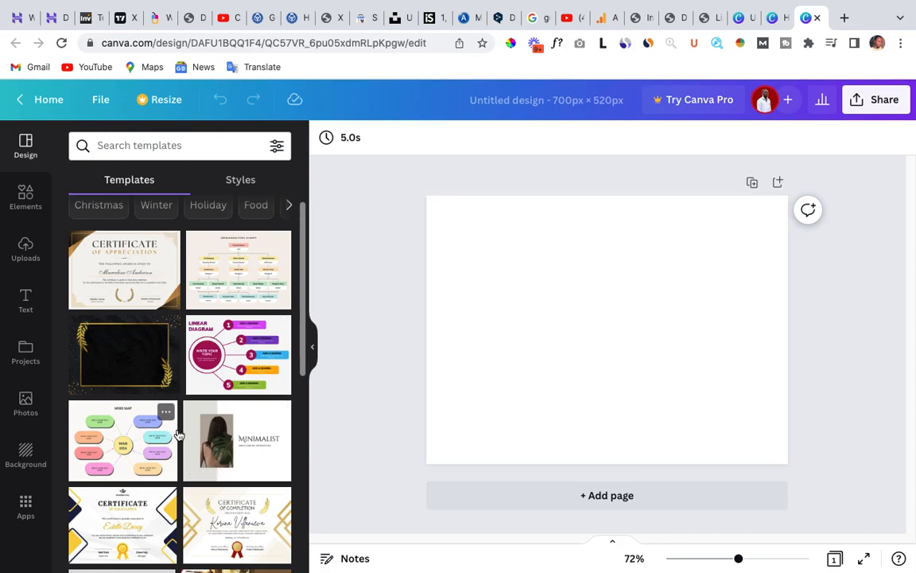
scroll(163, 398, down, 2)
scroll(161, 405, up, 3)
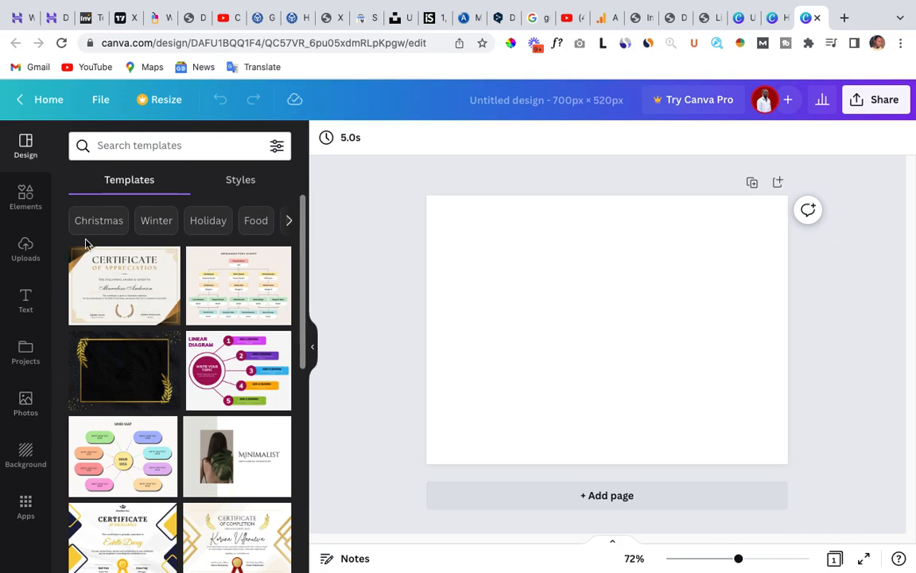
click(27, 250)
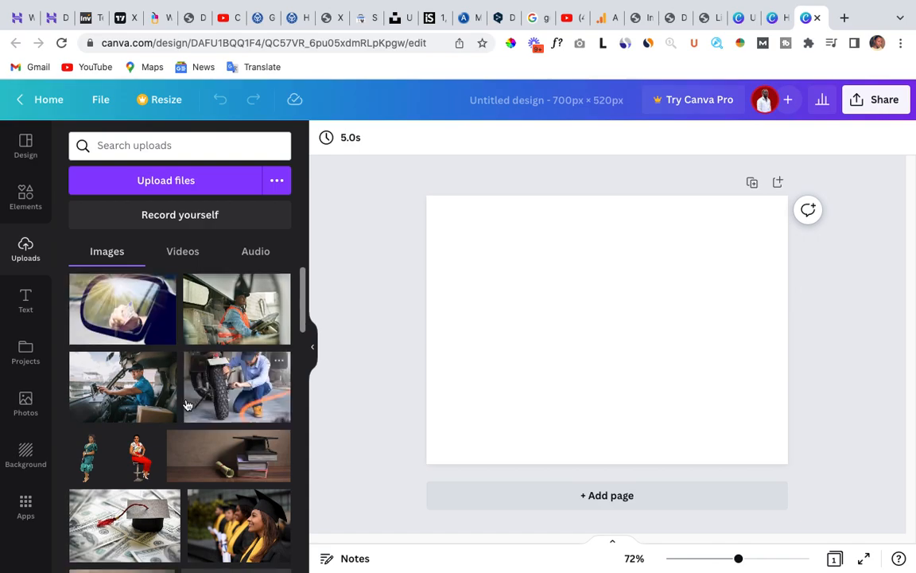
scroll(189, 405, down, 1)
scroll(189, 410, down, 10)
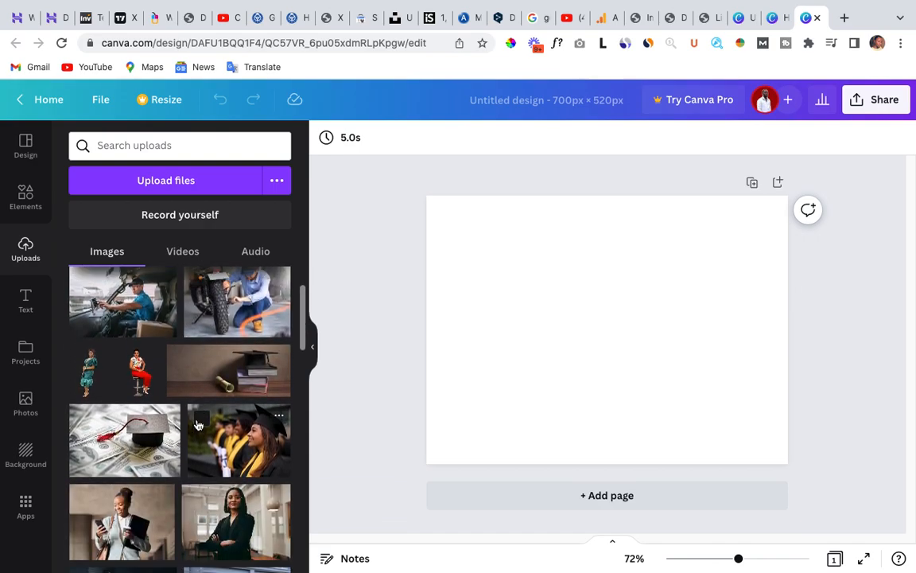
scroll(198, 427, down, 3)
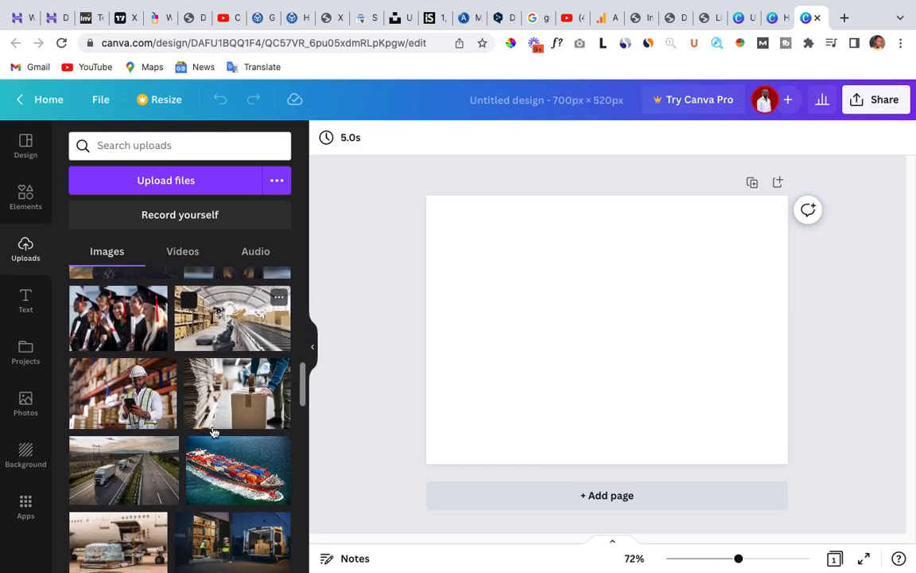
scroll(159, 350, up, 5)
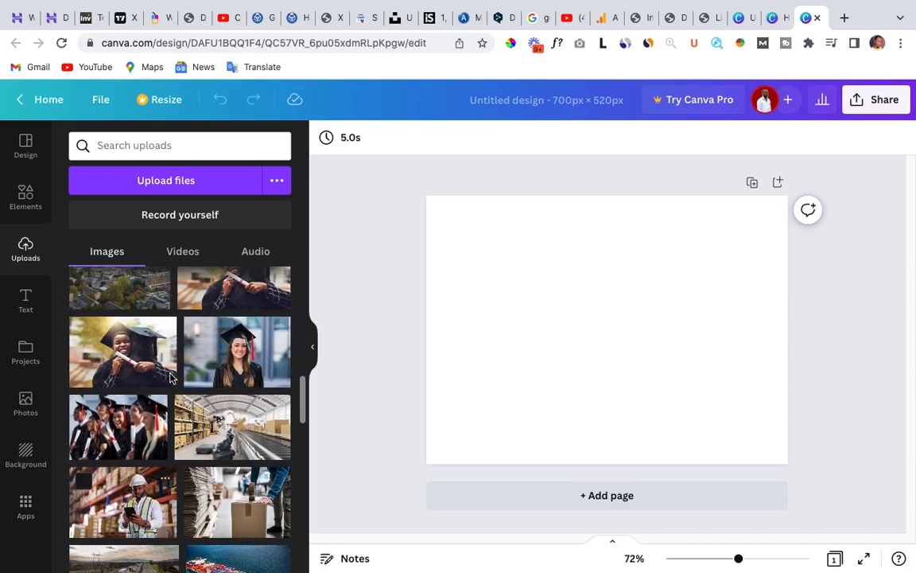
scroll(151, 297, up, 10)
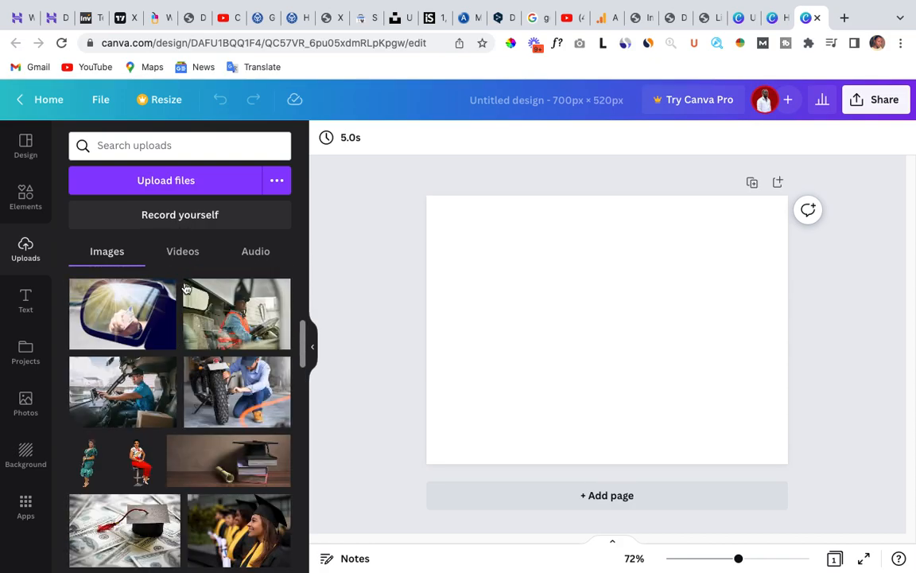
click(224, 191)
click(237, 396)
drag(623, 352, 549, 289)
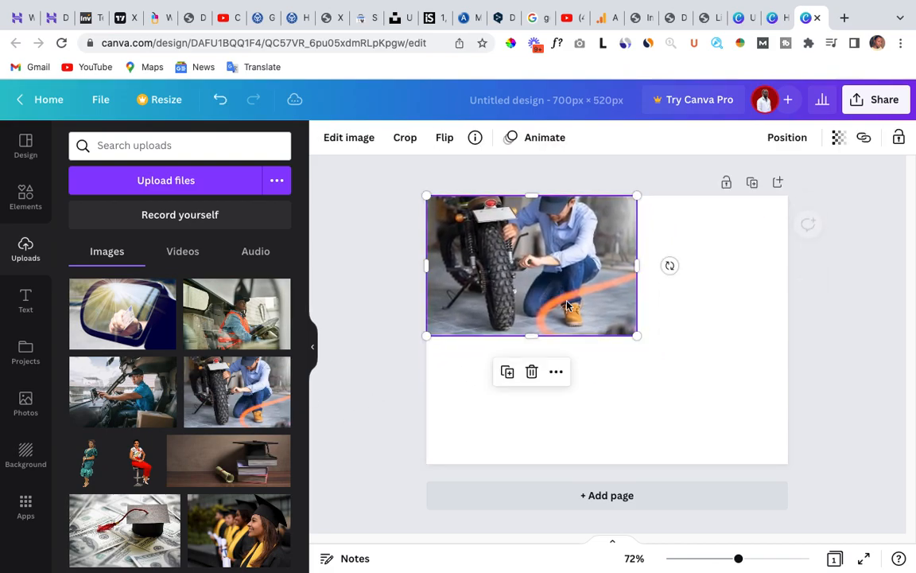
mouse_move(637, 335)
mouse_down()
mouse_move(658, 367)
mouse_move(805, 486)
mouse_move(619, 361)
mouse_move(641, 337)
mouse_up()
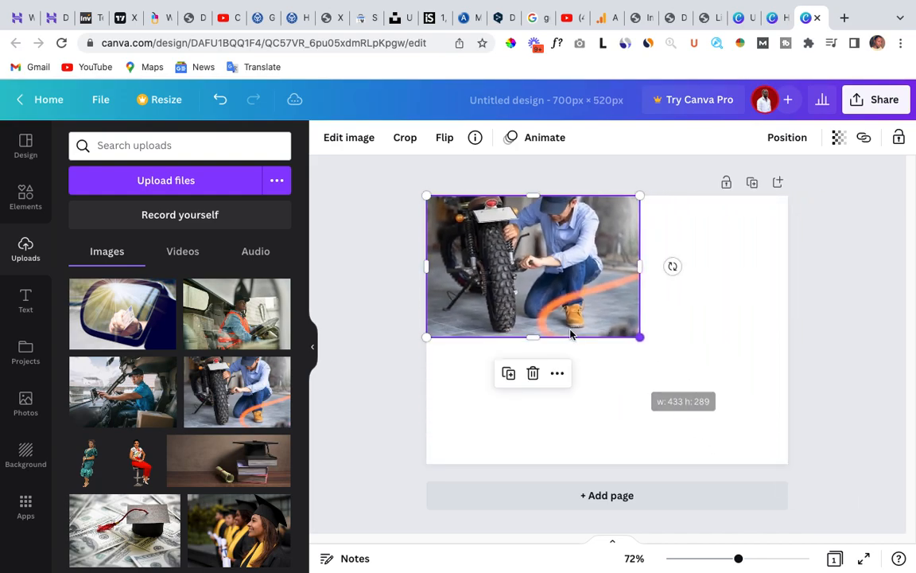
click(533, 373)
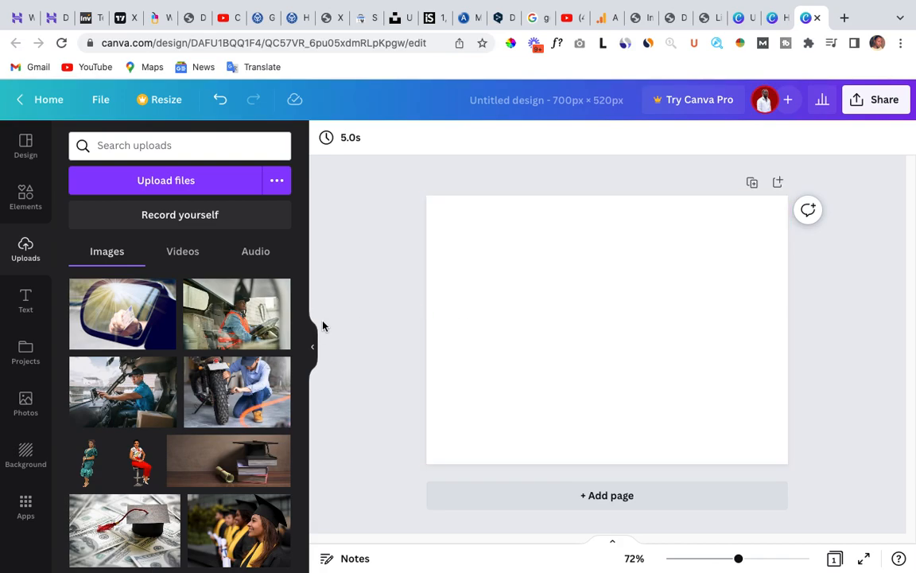
Upload the image file 7.jpeg from the Baggio New Site folder.
click(188, 182)
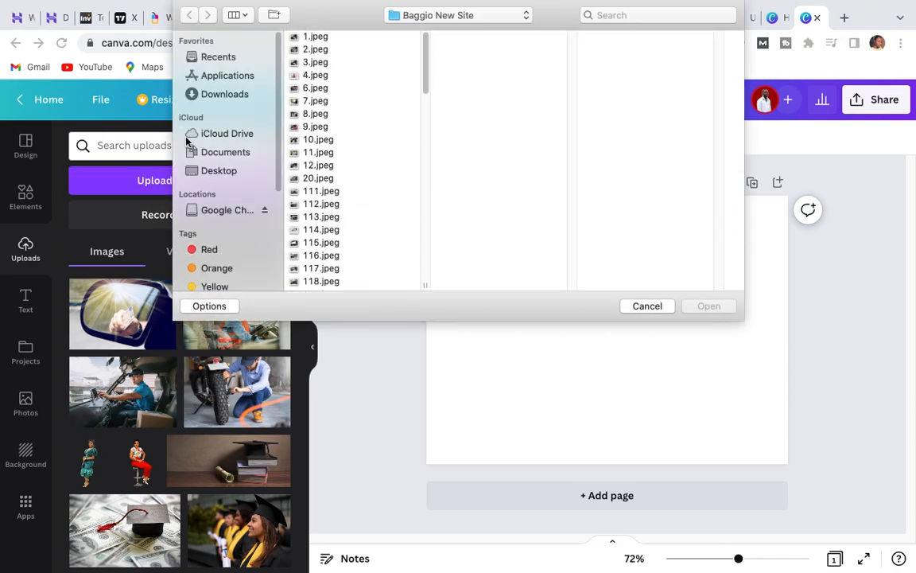
scroll(330, 154, down, 10)
scroll(331, 187, up, 10)
click(313, 102)
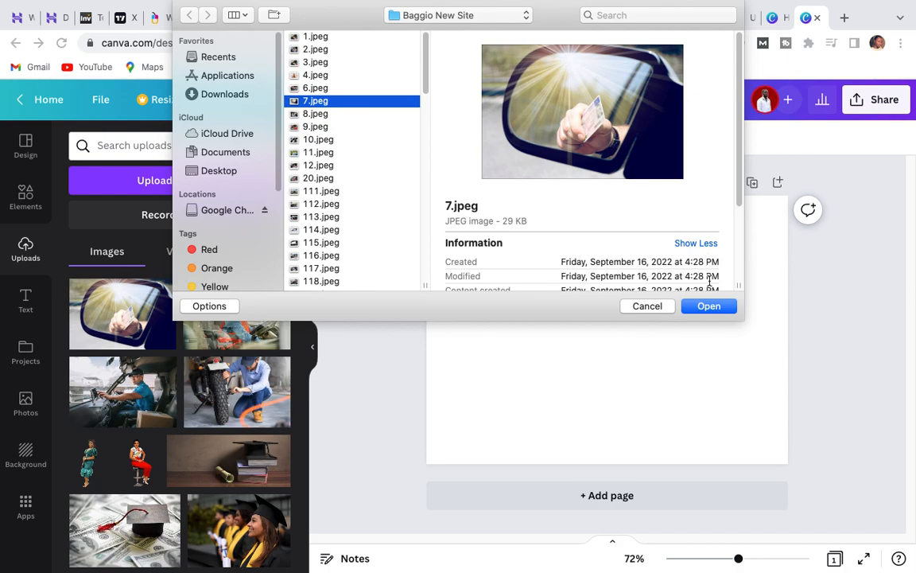
click(707, 306)
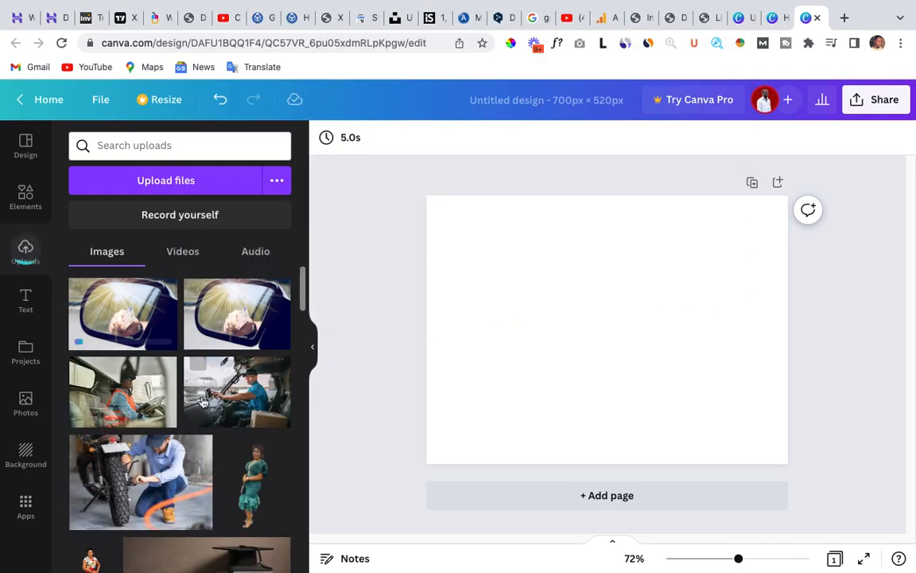
Place the newly uploaded car mirror image at the page's upper-left corner and resize it to fill the whole page.
click(125, 319)
drag(501, 318, 544, 279)
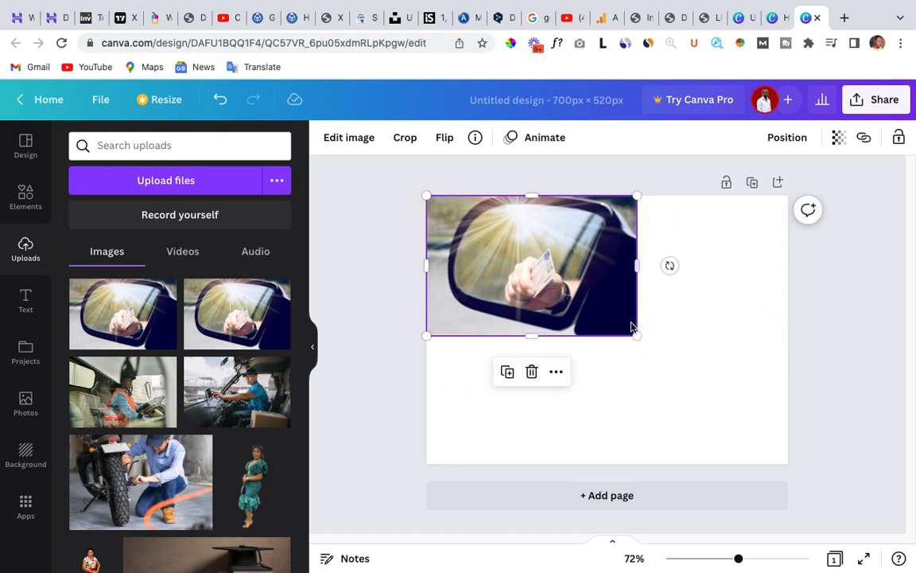
drag(636, 335, 615, 362)
drag(642, 261, 671, 258)
drag(549, 329, 560, 347)
drag(670, 348, 796, 432)
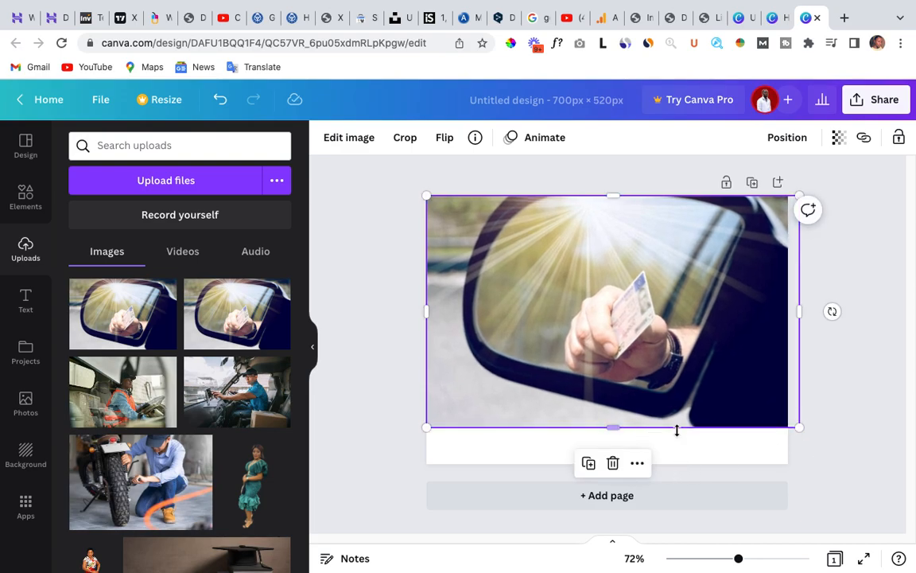
drag(616, 427, 615, 463)
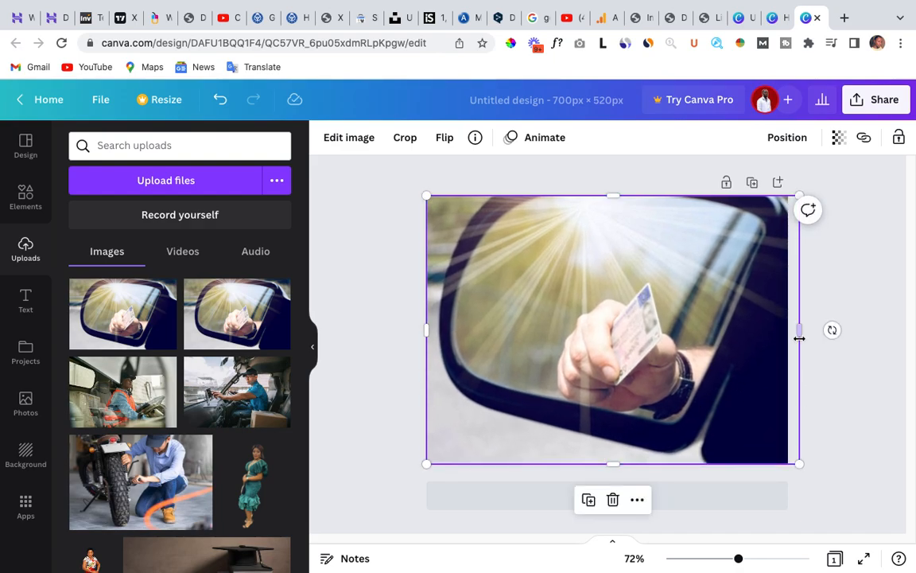
drag(799, 330, 787, 329)
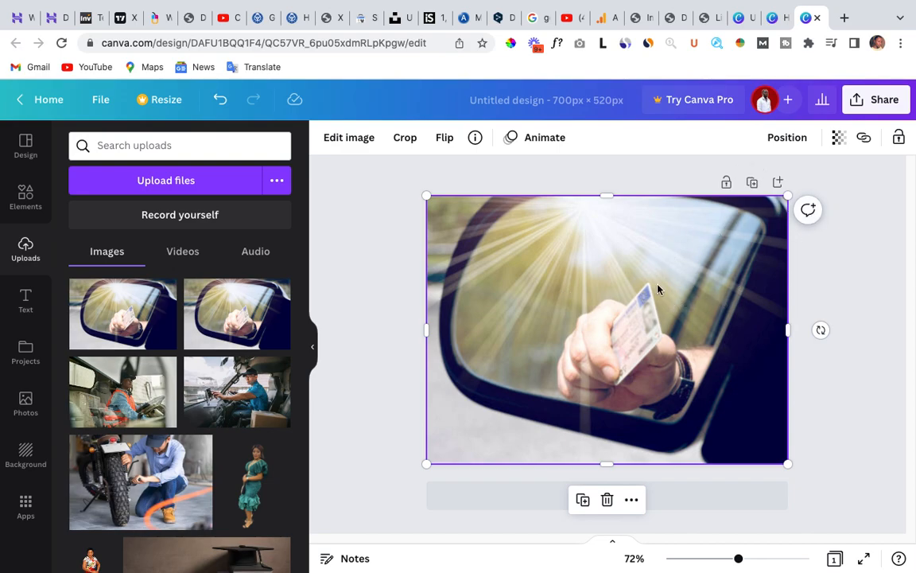
Download the finished design as a PNG at 700 × 520 px and dismiss the download message.
click(875, 100)
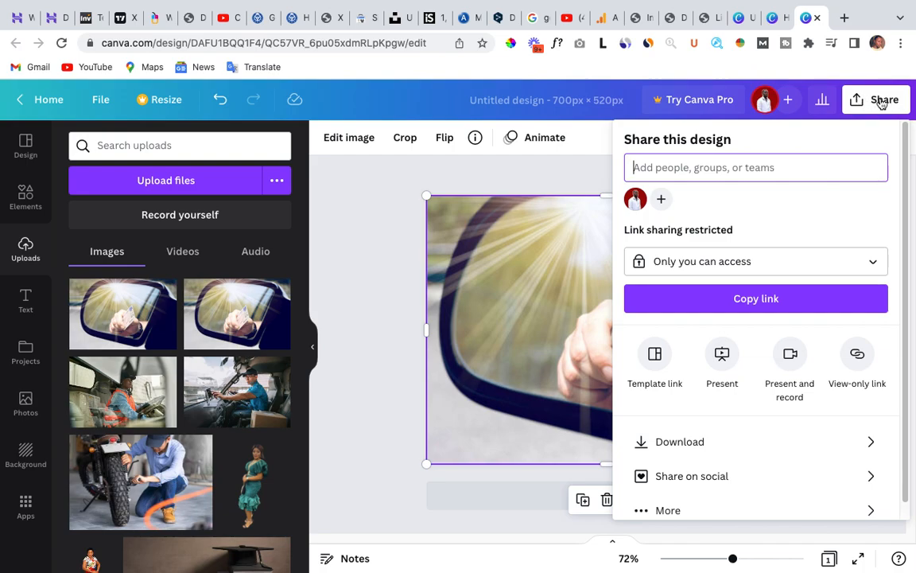
scroll(730, 374, down, 1)
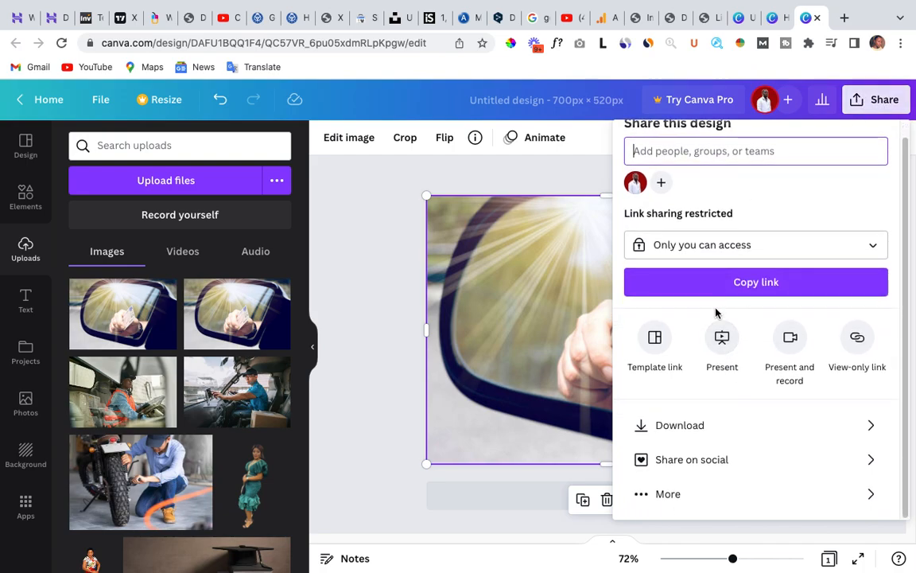
click(681, 425)
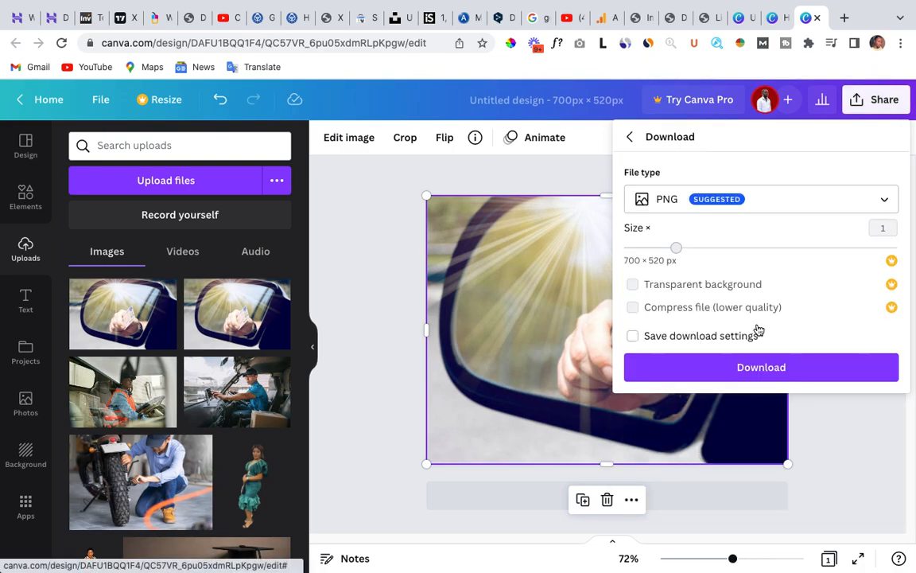
click(863, 201)
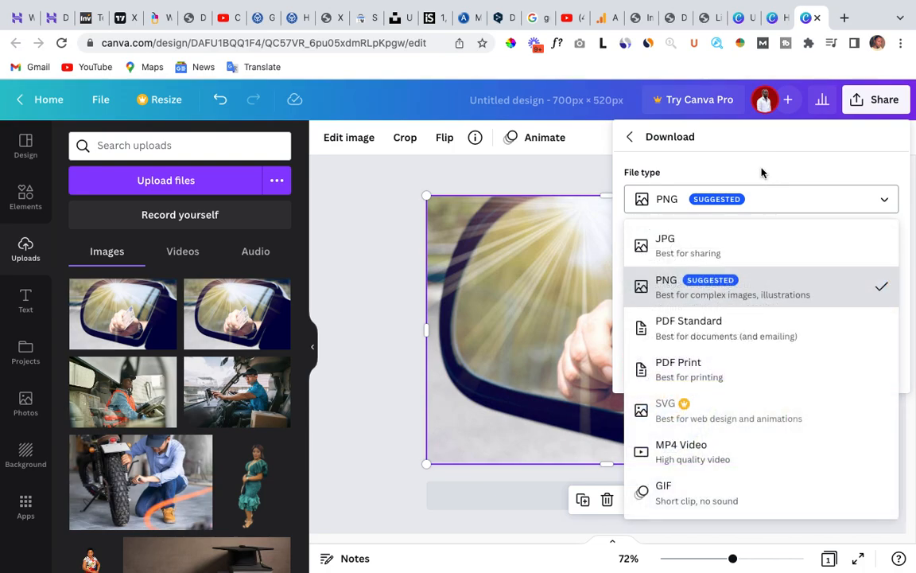
click(831, 204)
click(759, 367)
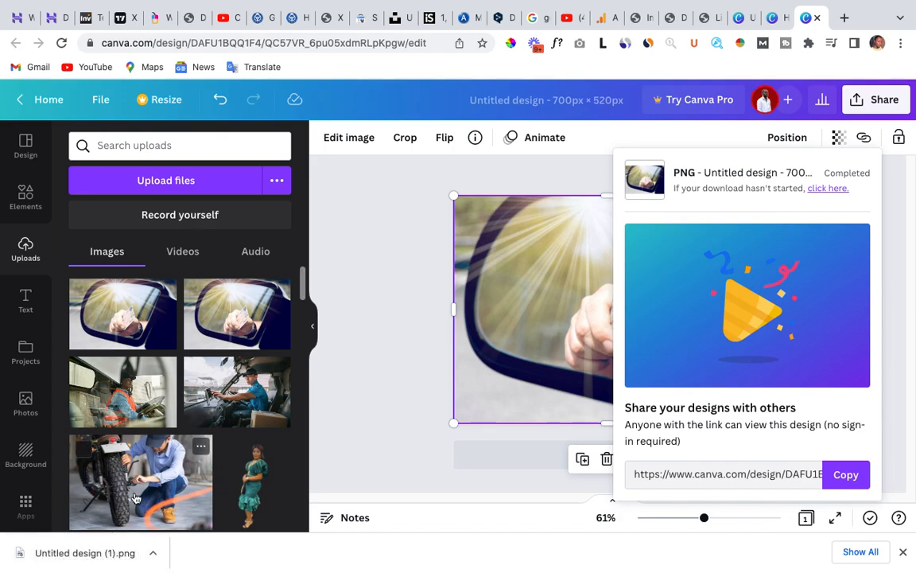
click(531, 316)
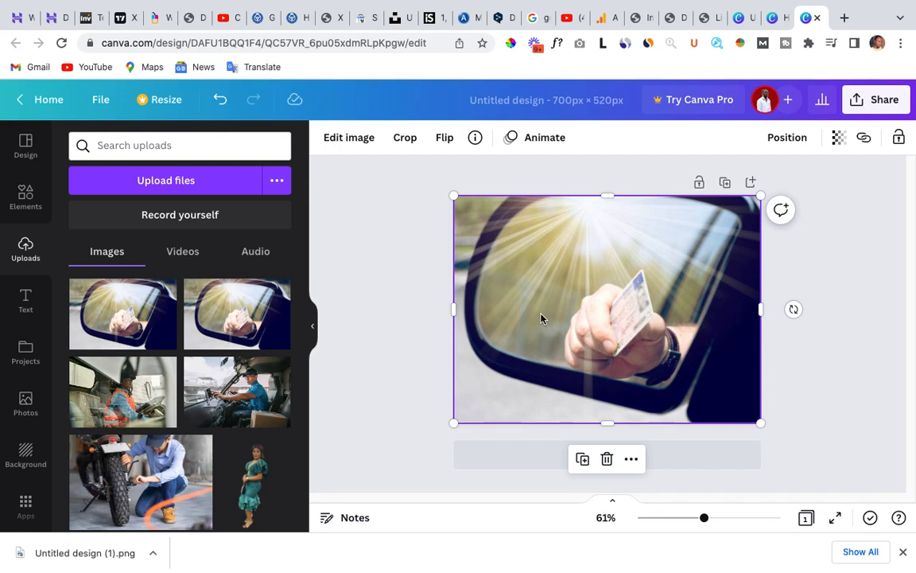
Delete the car mirror image from the page and look through the available graphics, stickers and photos in the element library.
click(607, 460)
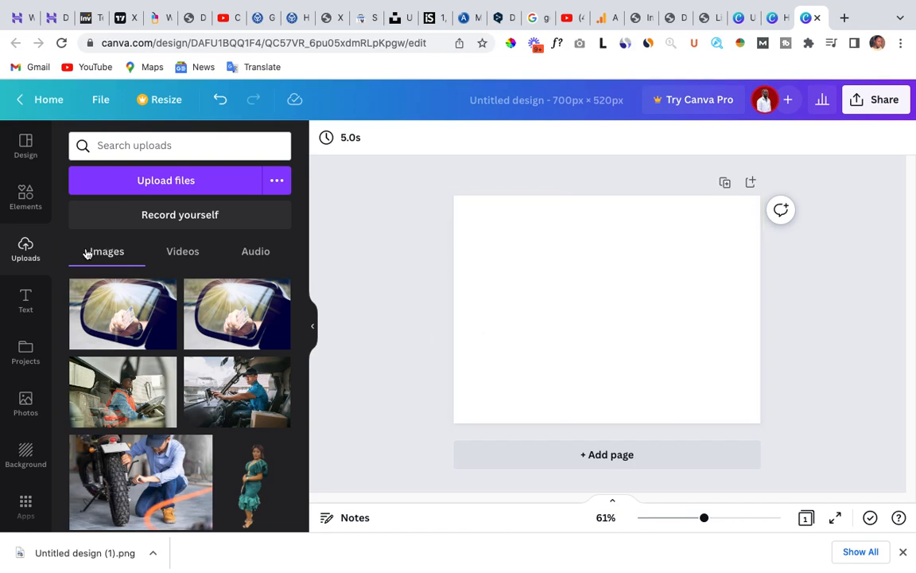
click(25, 197)
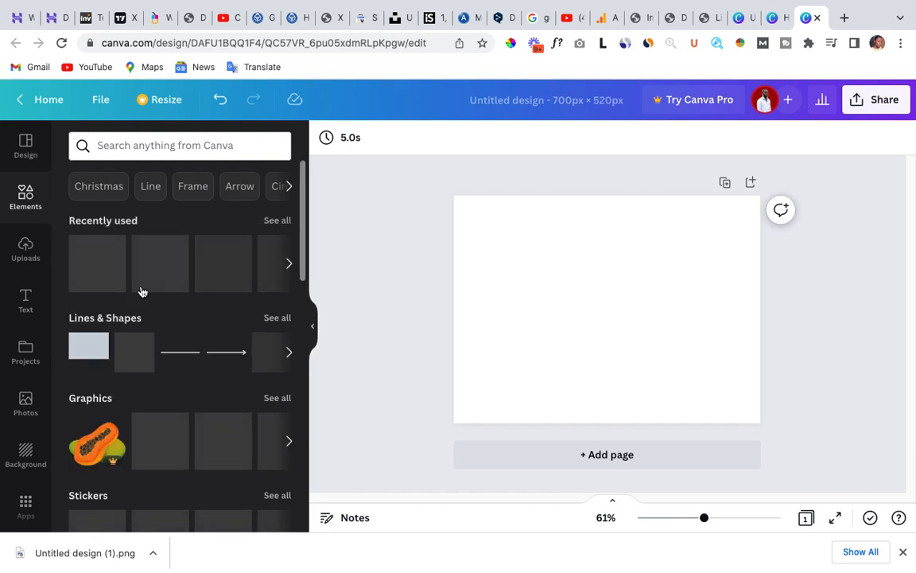
scroll(166, 353, down, 2)
scroll(179, 366, down, 5)
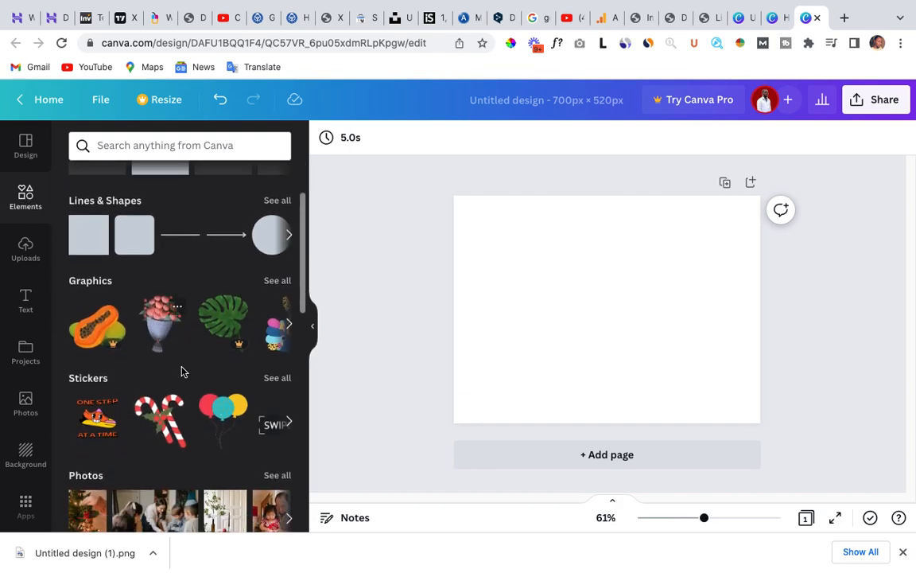
scroll(191, 390, down, 1)
scroll(191, 388, up, 2)
scroll(194, 377, up, 4)
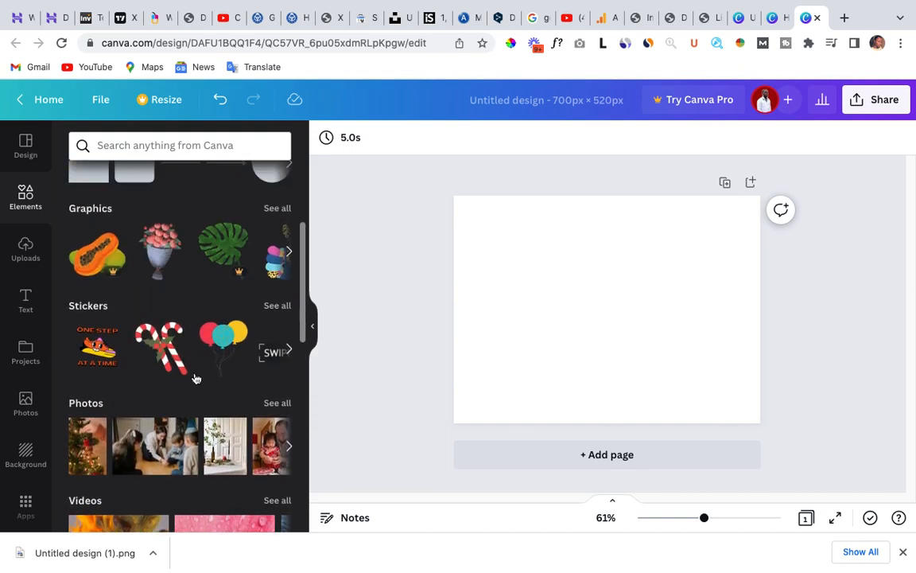
scroll(209, 272, up, 1)
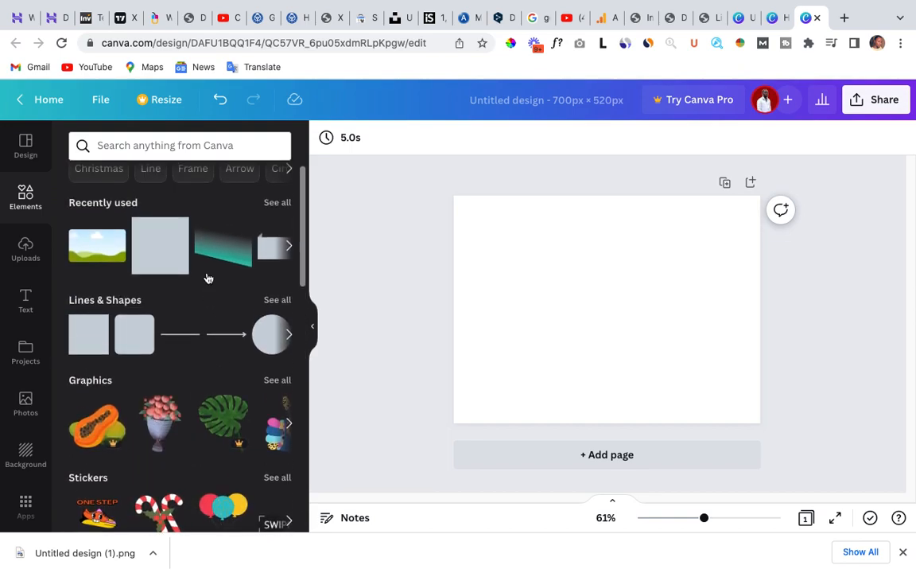
Add the recently used teal gradient graphic, enlarge it, rotate it clockwise and position it over the page's lower-left corner.
click(227, 260)
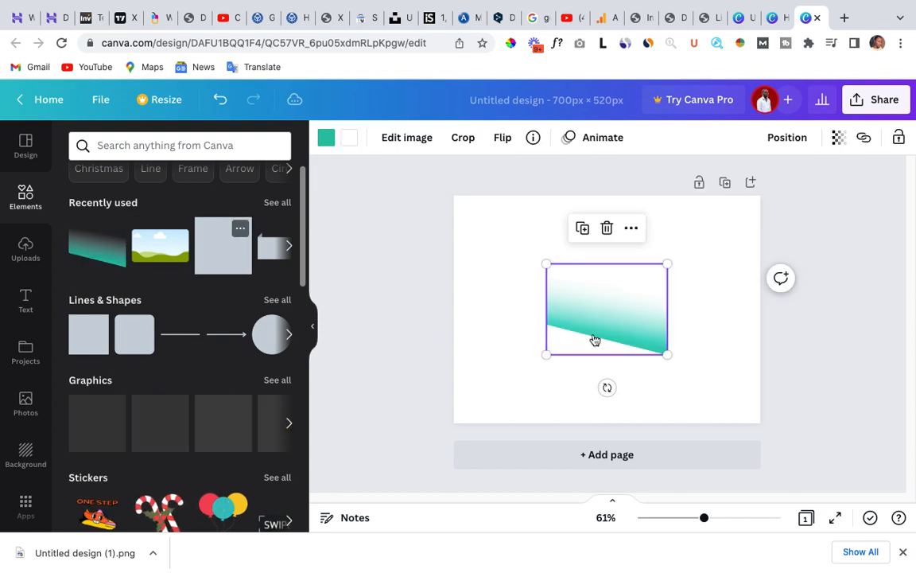
drag(605, 322, 415, 435)
drag(493, 398, 529, 437)
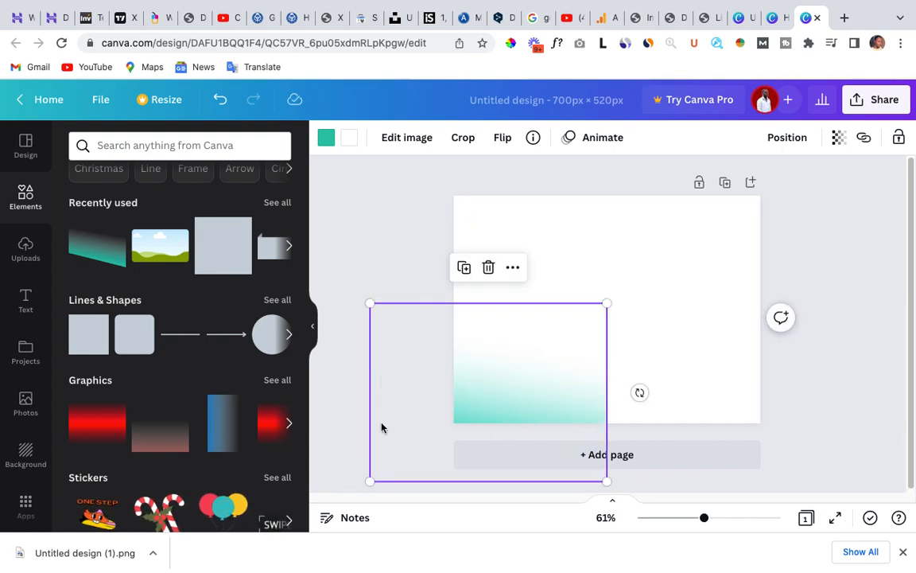
drag(442, 425, 451, 372)
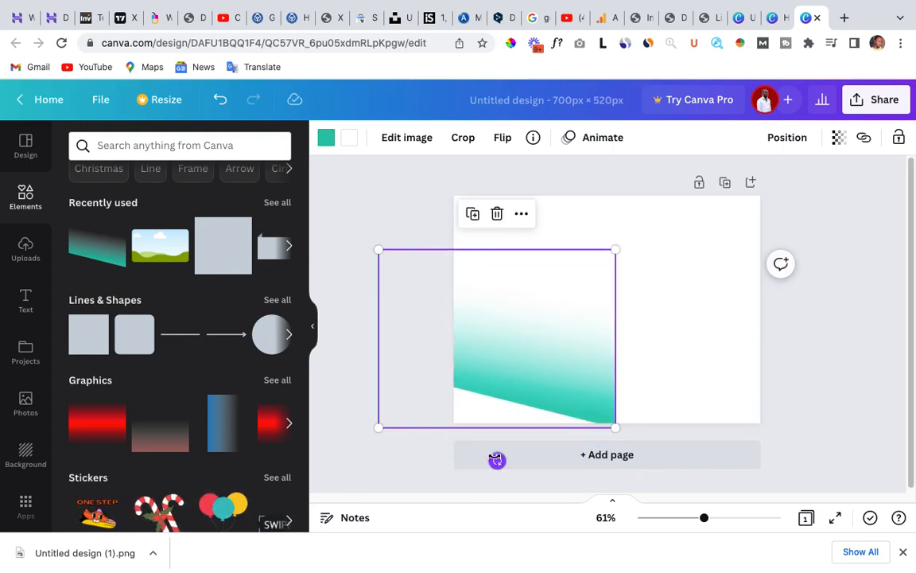
drag(480, 457, 509, 438)
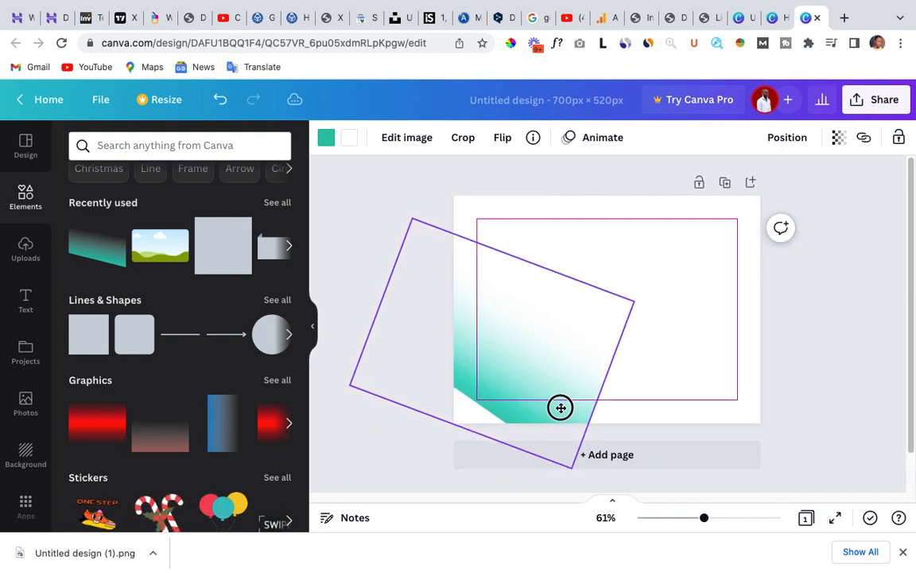
drag(559, 419, 562, 440)
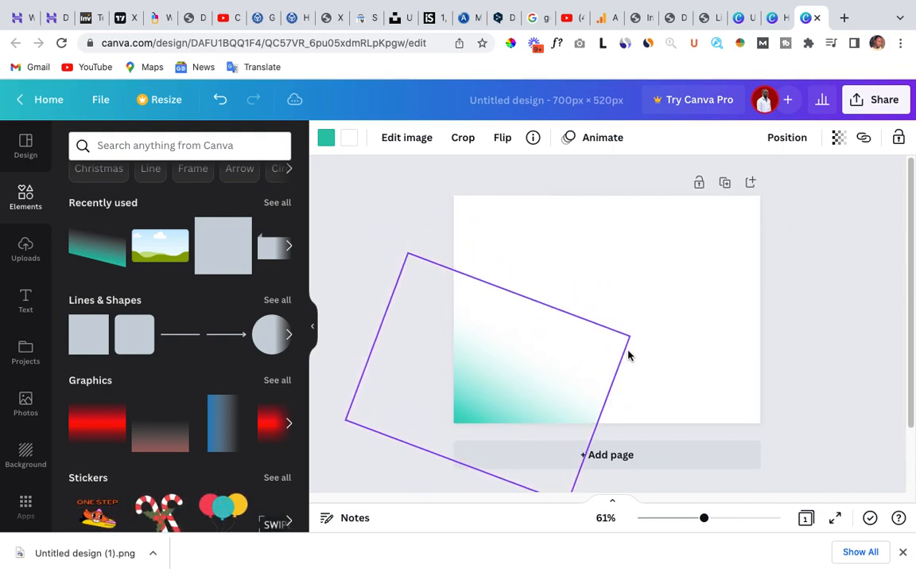
click(557, 262)
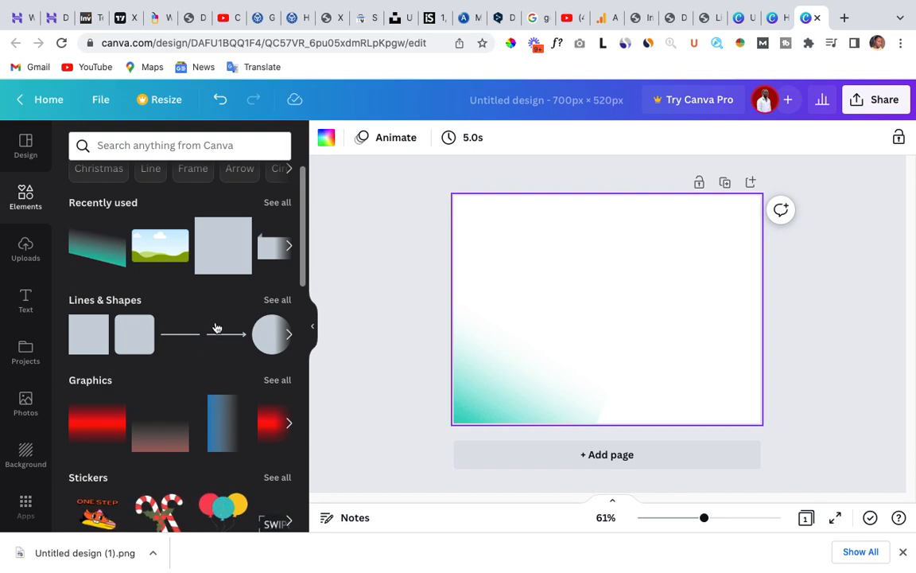
Try out a circle shape by adding it, enlarging it and moving it to the page's upper centre, and delete it.
click(263, 344)
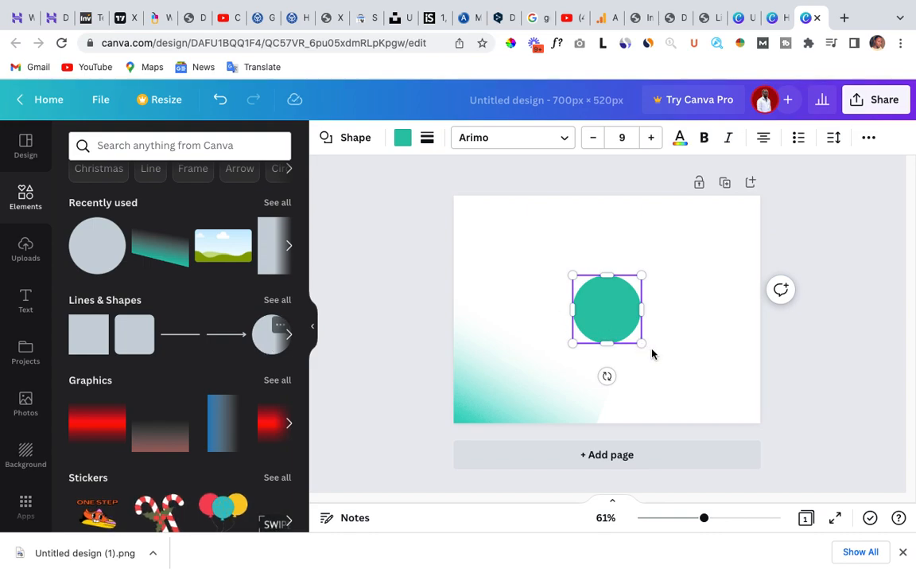
drag(642, 341, 684, 386)
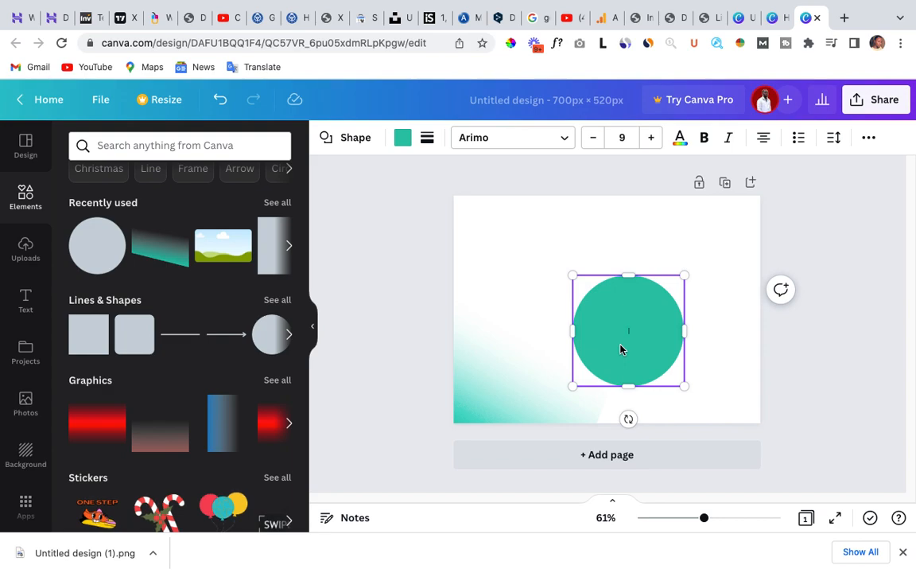
drag(620, 349, 597, 327)
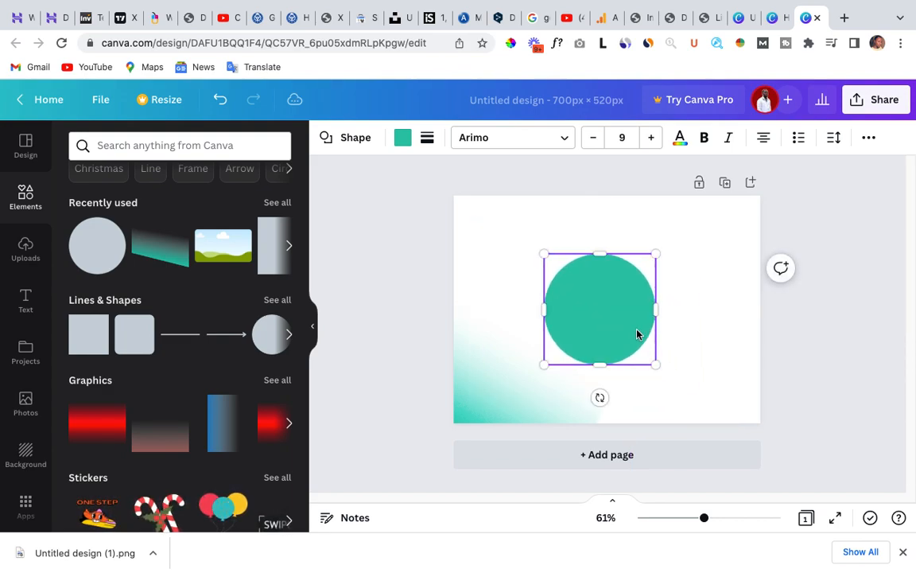
drag(656, 364, 691, 397)
click(601, 298)
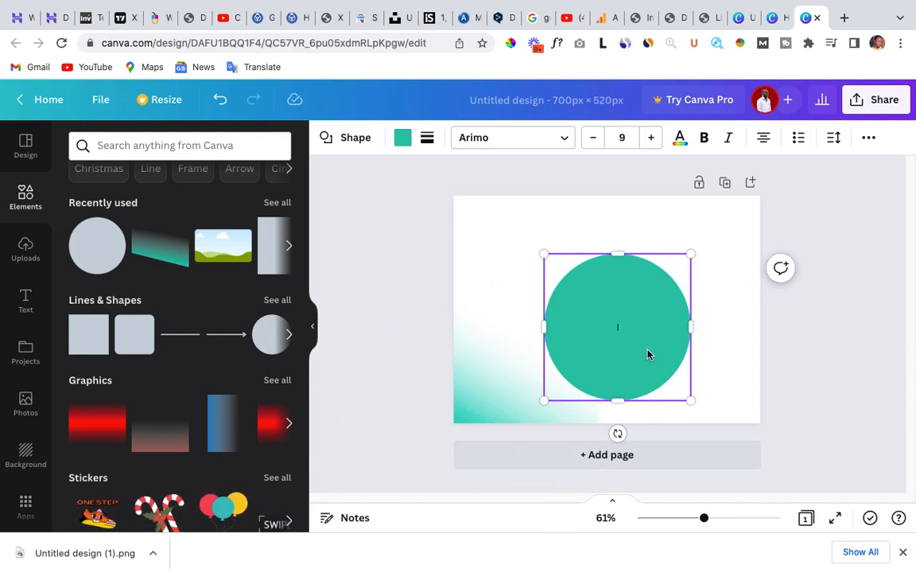
drag(646, 350, 634, 297)
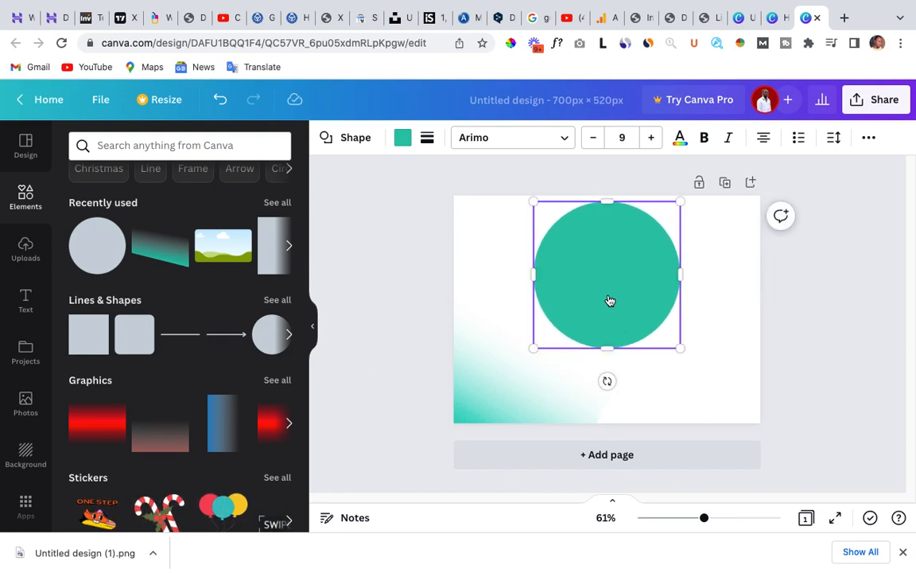
right_click(609, 300)
click(629, 246)
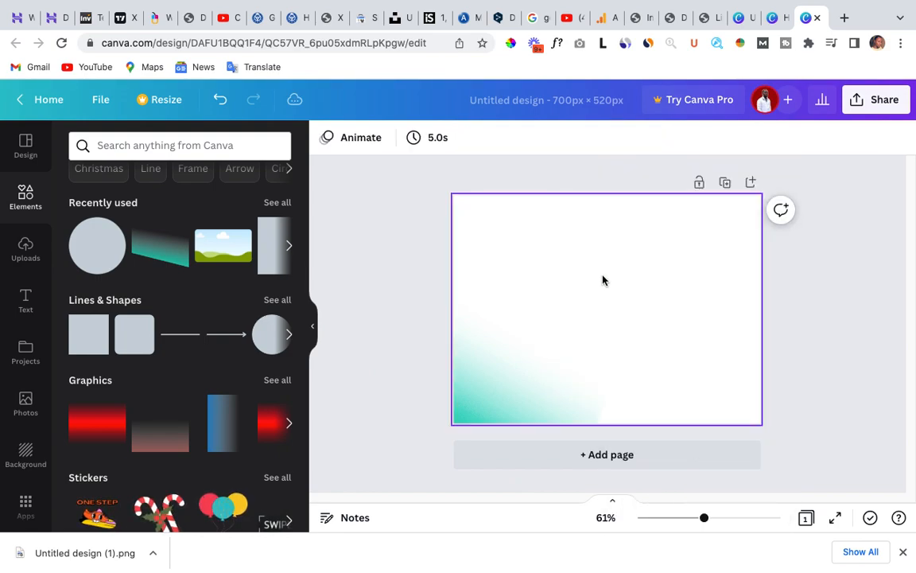
Return to the uploaded images and view the design's sharing and download options.
scroll(119, 310, down, 2)
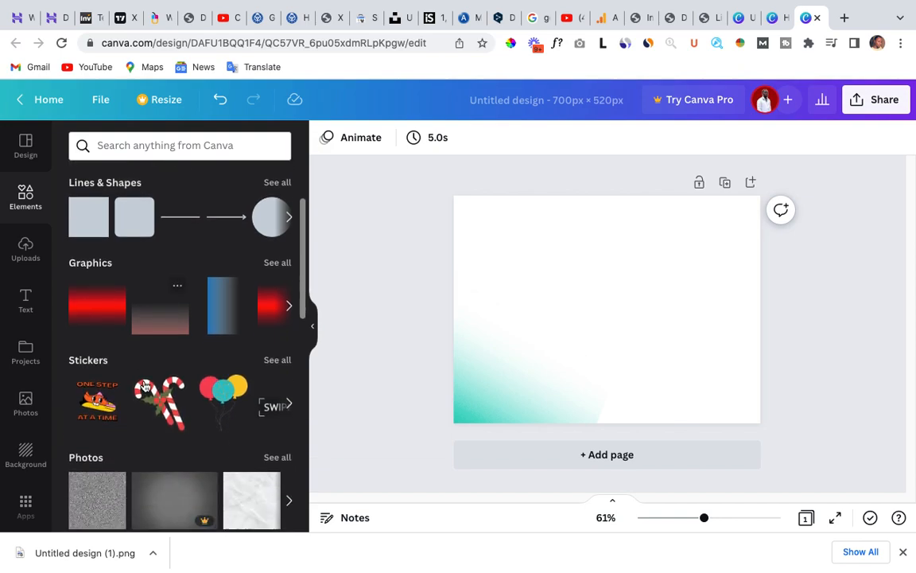
click(26, 246)
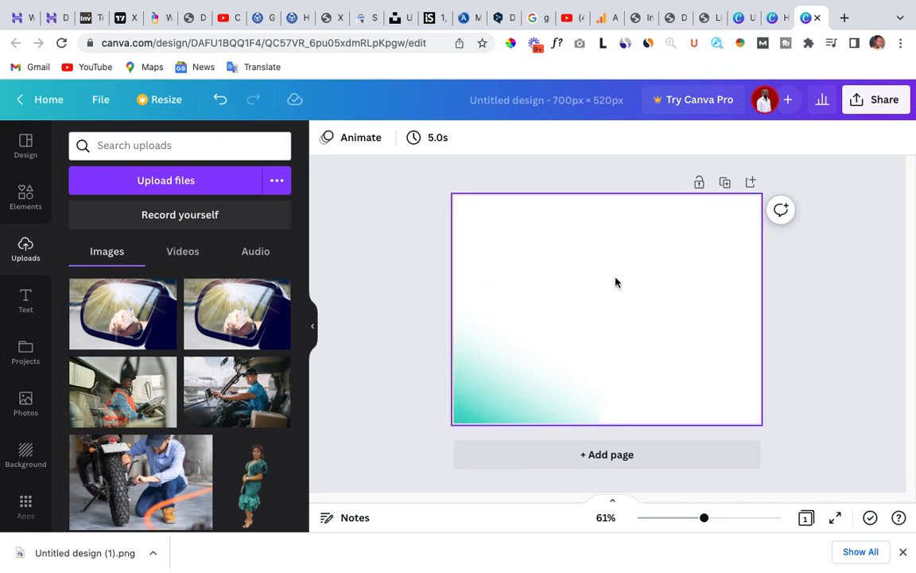
click(878, 104)
scroll(703, 381, down, 2)
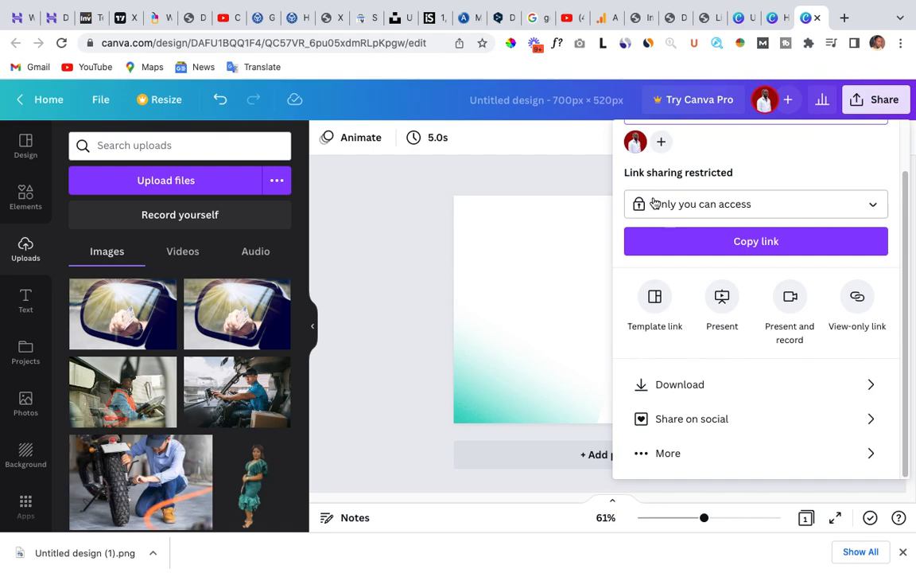
mouse_move(692, 4)
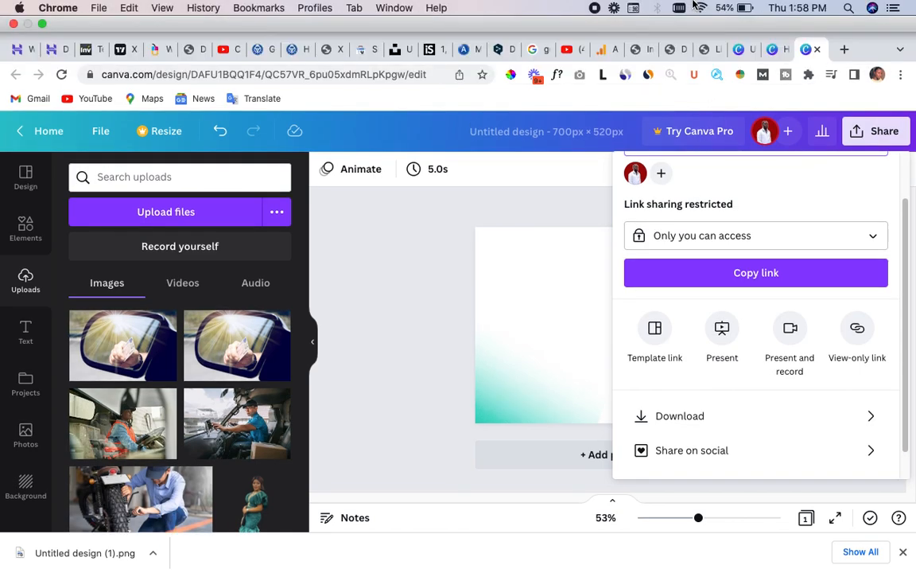